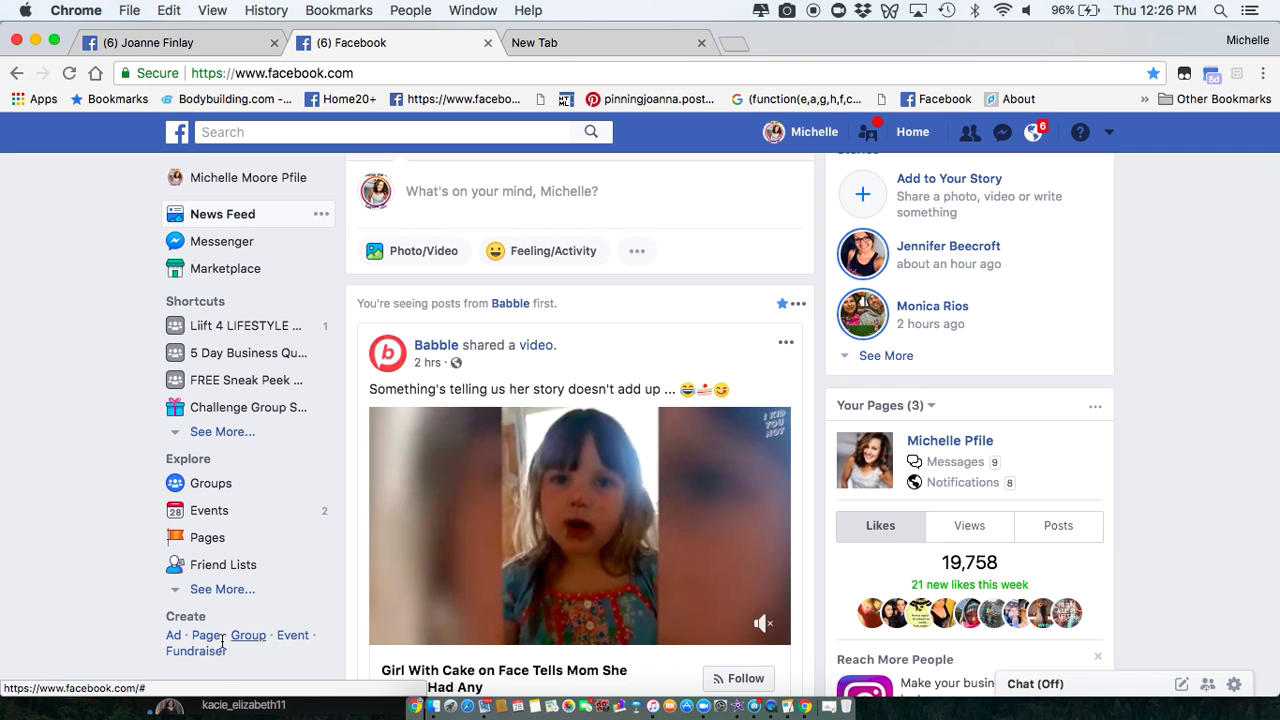
- Start creating a new Facebook group from the news feed page
{"action": "scroll", "coordinate": [330, 250], "scroll_direction": "up", "scroll_amount": 2}
{"action": "scroll", "coordinate": [349, 337], "scroll_direction": "down", "scroll_amount": 3}
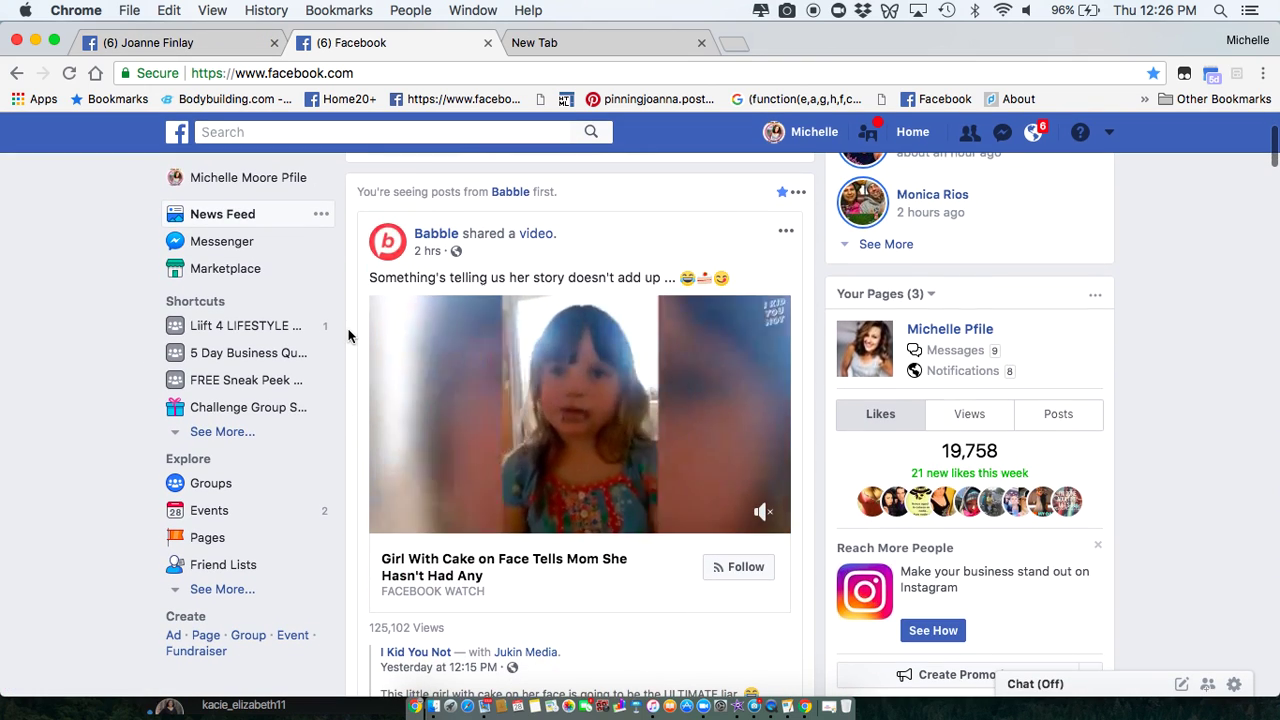
{"action": "left_click", "coordinate": [249, 636]}
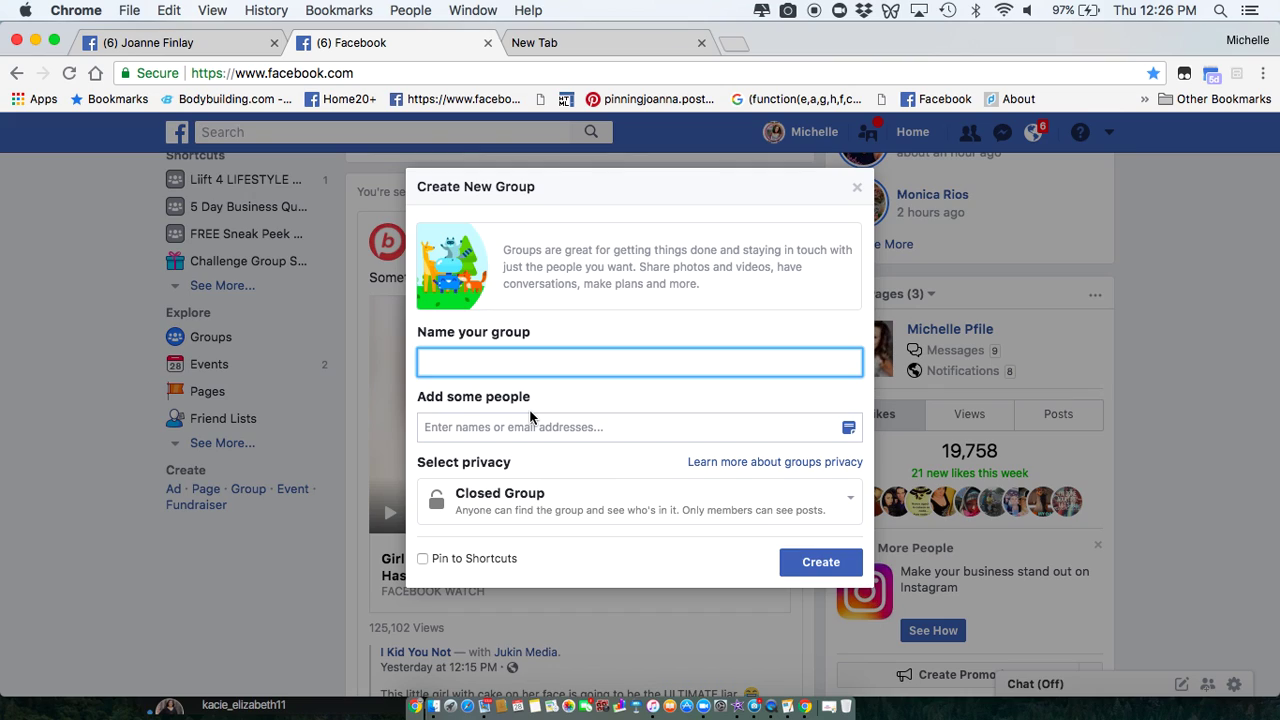
{"action": "type", "text": "Michell"}
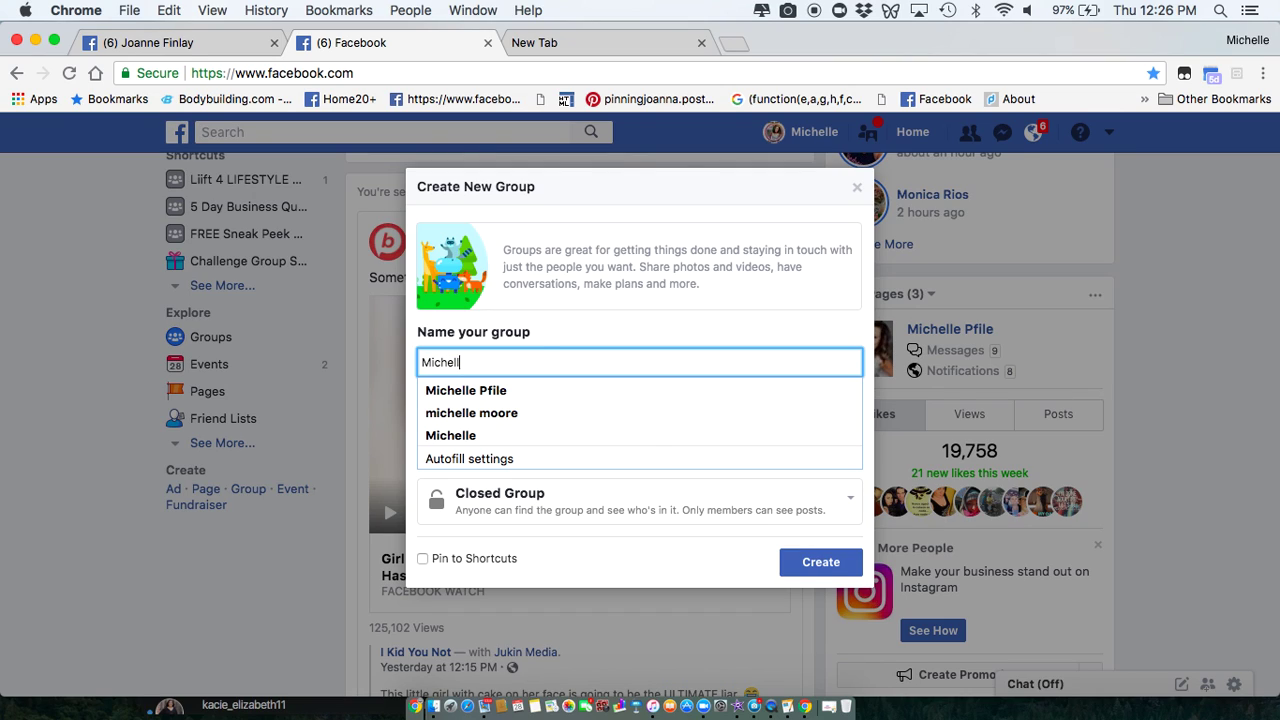
{"action": "type", "text": "e's Privat"}
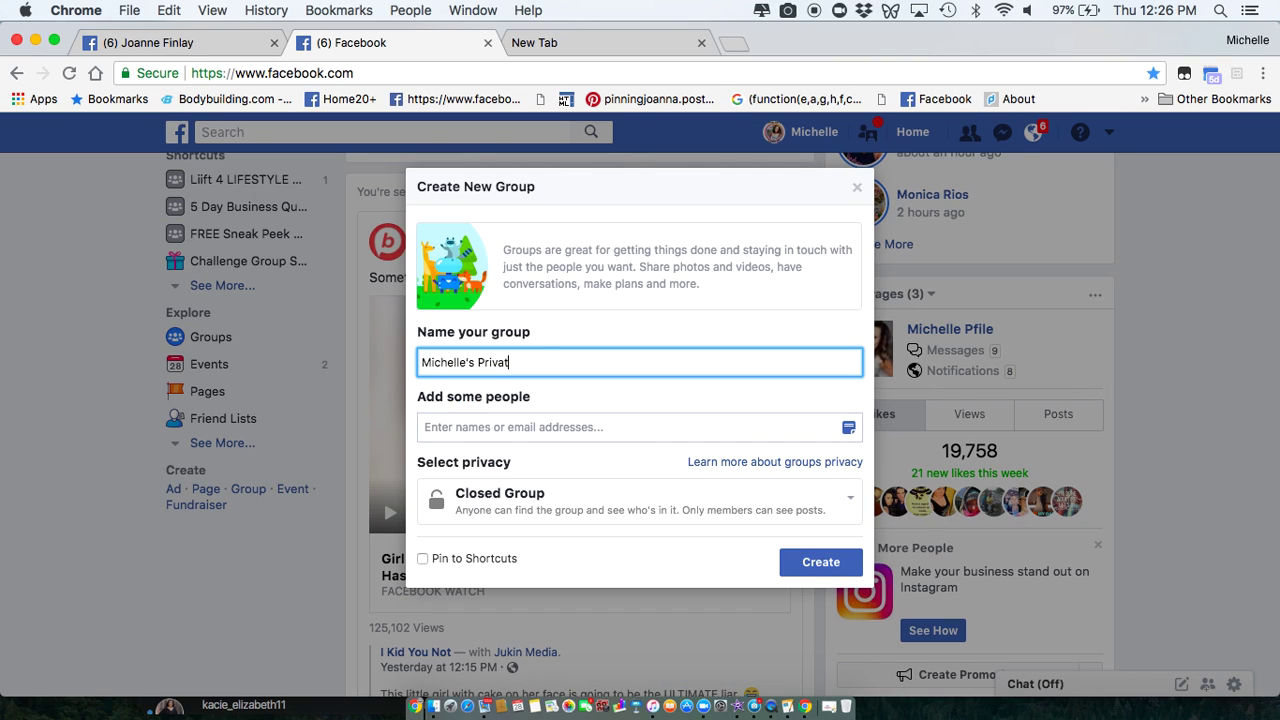
{"action": "type", "text": "e Foltea"}
{"action": "key", "text": "BackSpace"}
{"action": "key", "text": "BackSpace"}
{"action": "key", "text": "BackSpace"}
{"action": "type", "text": "itness Page"}
{"action": "left_click_drag", "start_coordinate": [423, 363], "coordinate": [608, 366]}
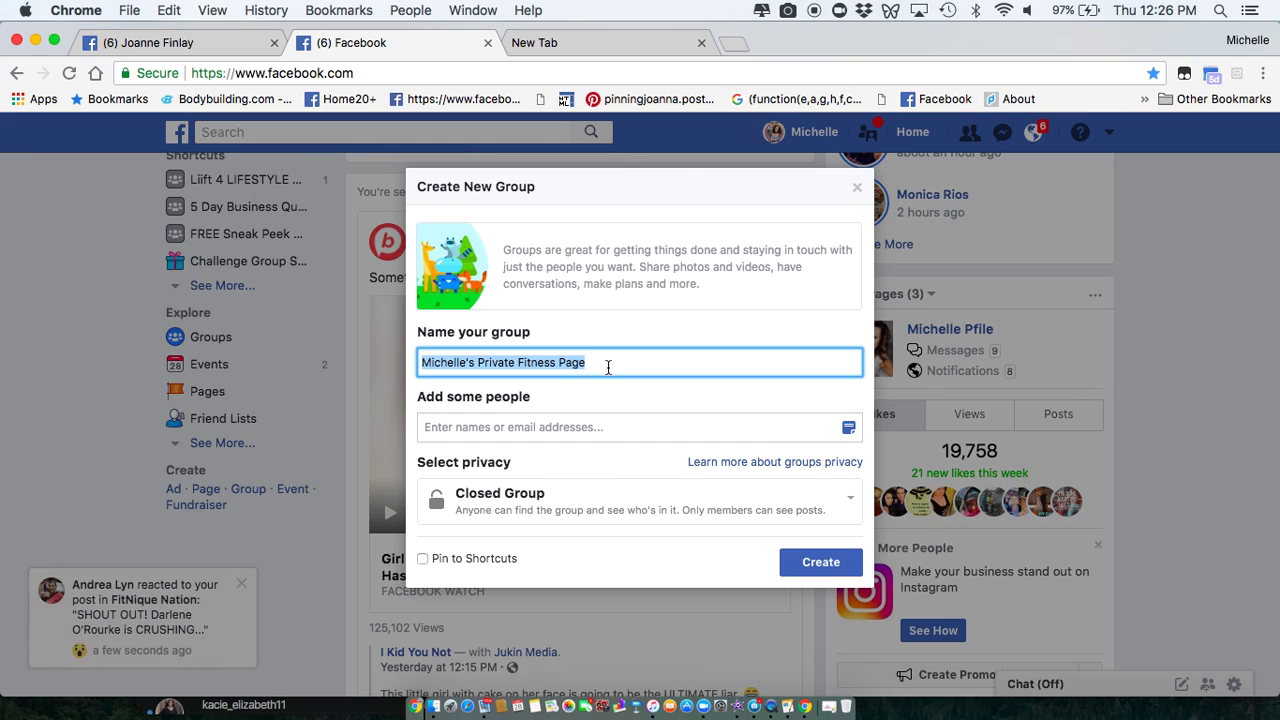
{"action": "key", "text": "BackSpace"}
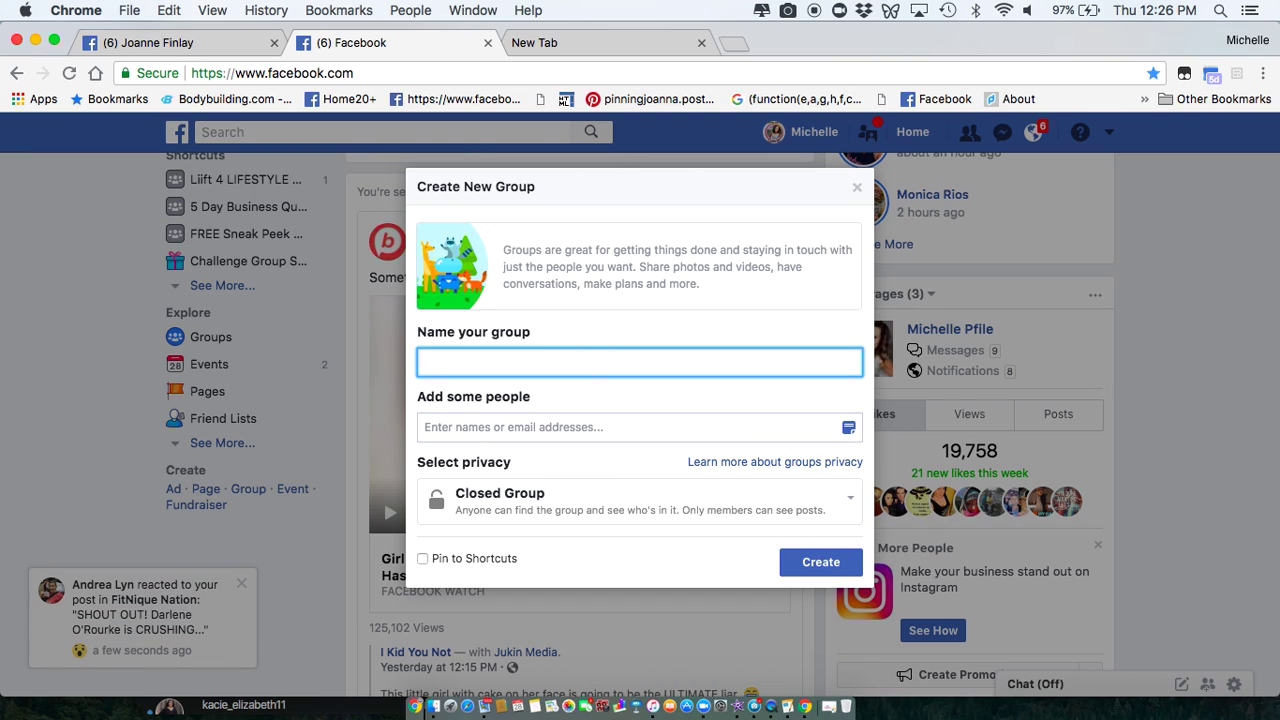
- Name the new group "Help One" NEW COACH LUANCH PLAN, with the quotation marks around Help One
{"action": "type", "text": "Help One"}
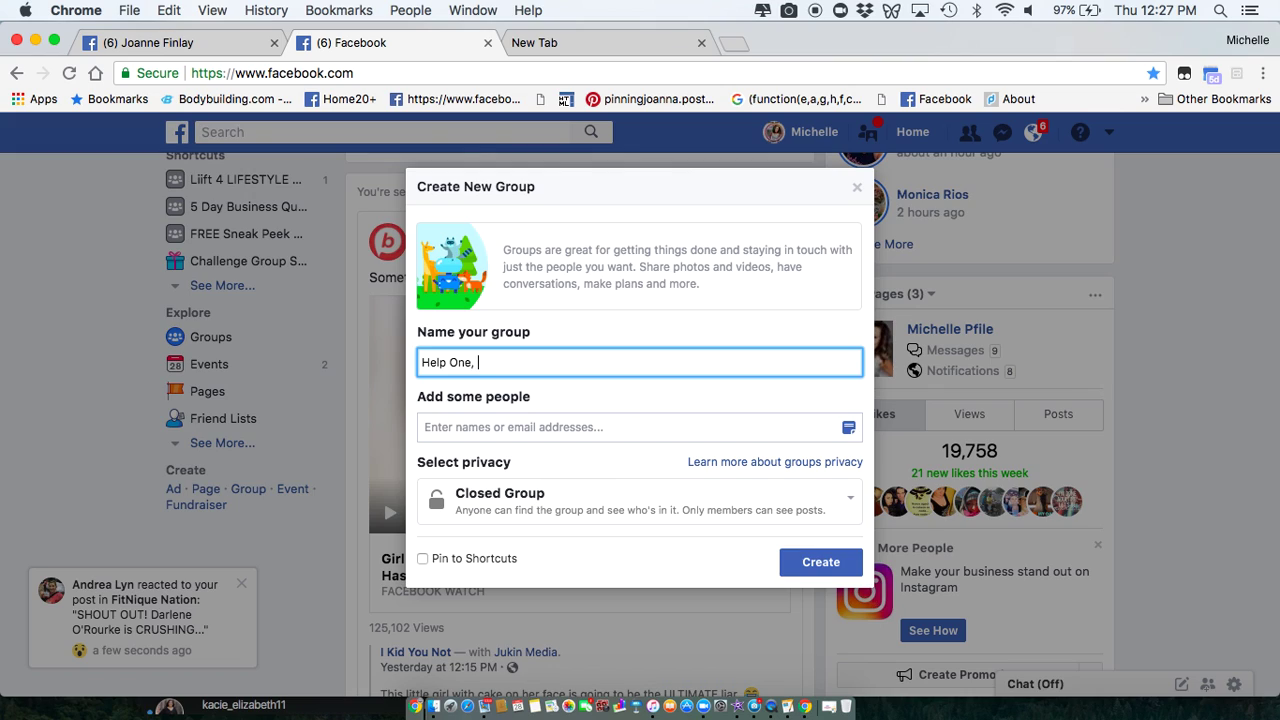
{"action": "type", "text": ", LUANCH PLAN"}
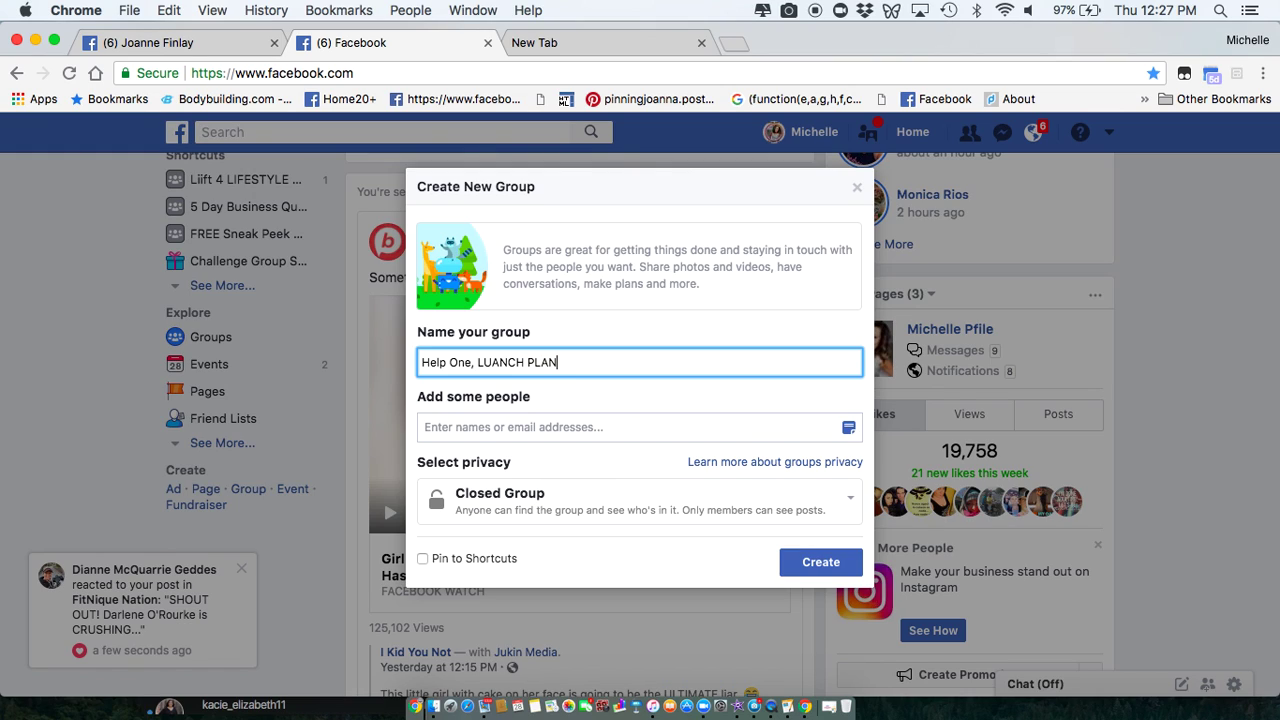
{"action": "left_click", "coordinate": [474, 363]}
{"action": "key", "text": "BackSpace"}
{"action": "type", "text": "NEW COACH"}
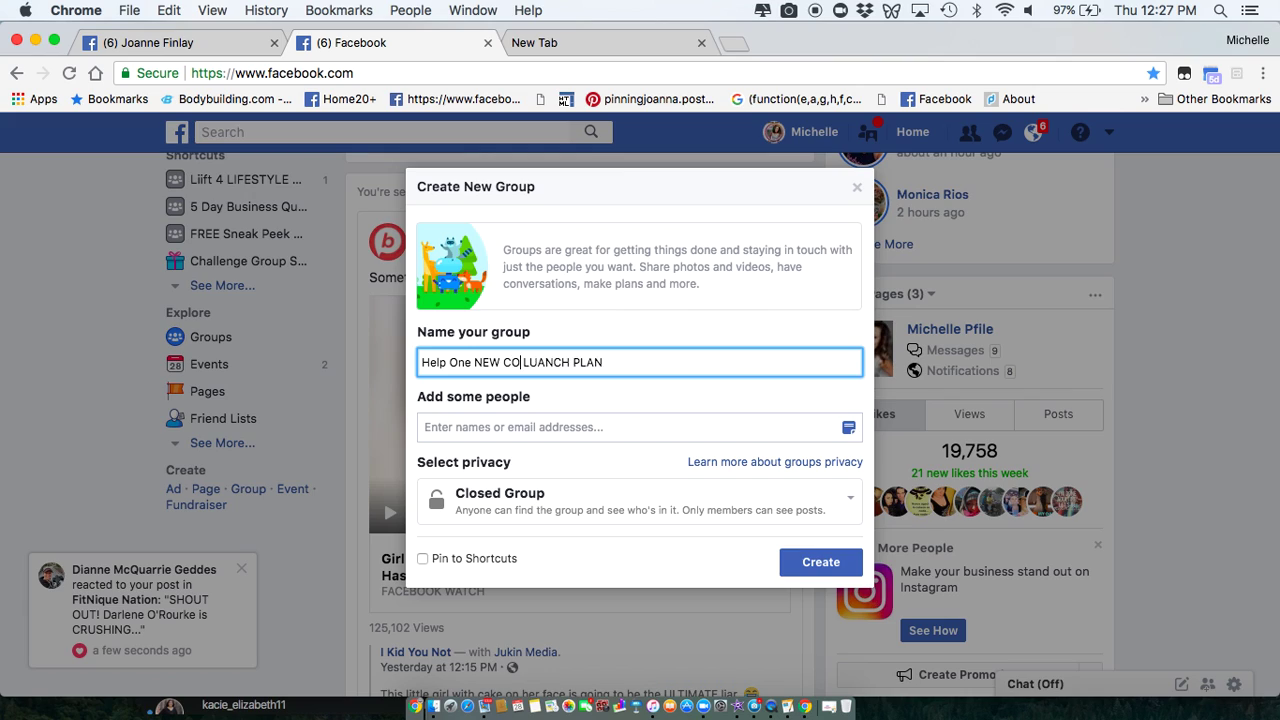
{"action": "left_click", "coordinate": [470, 363]}
{"action": "type", "text": "'"}
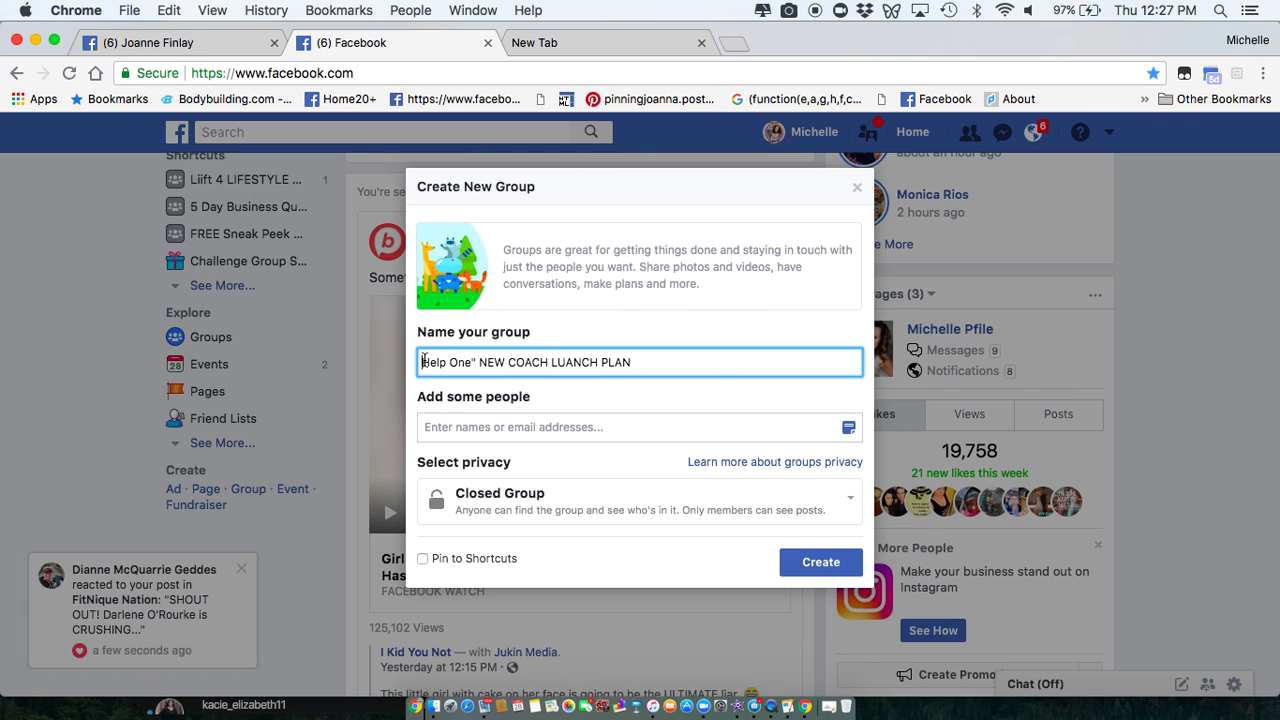
{"action": "type", "text": "\""}
- Find a friend by first name to add to the group and select Closed Group as its privacy
{"action": "left_click", "coordinate": [538, 430]}
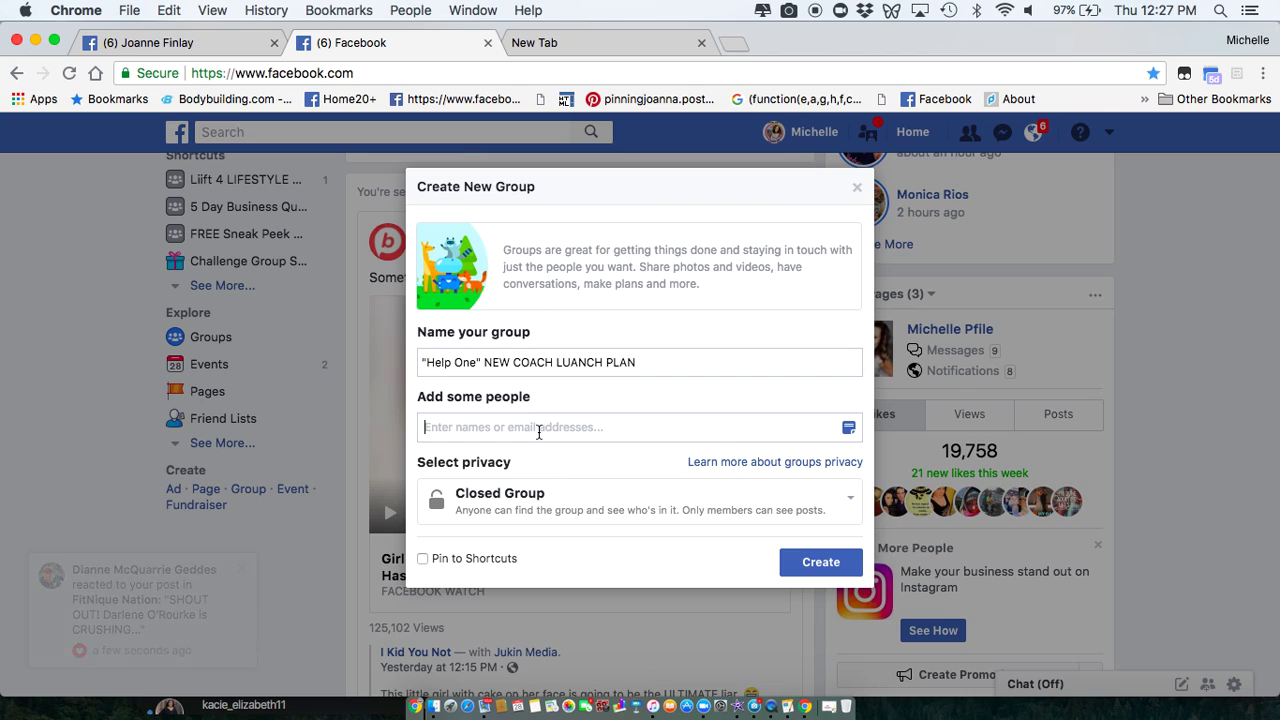
{"action": "type", "text": "terry"}
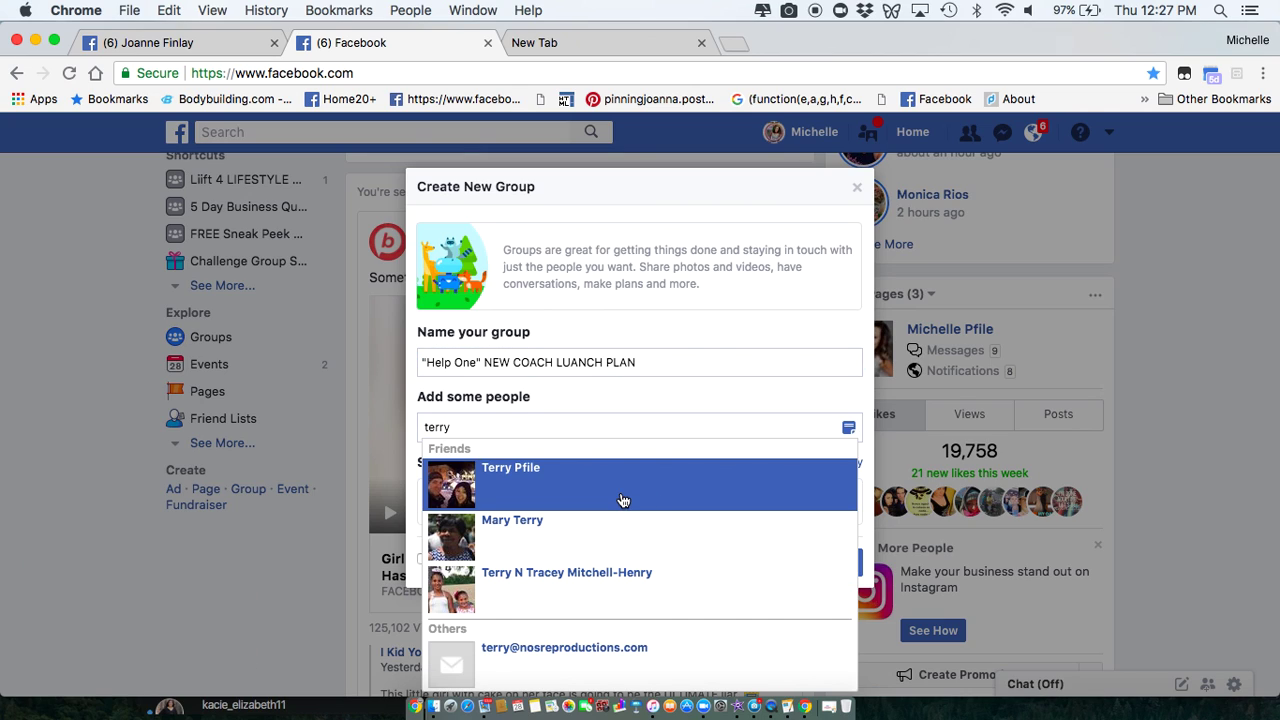
{"action": "left_click", "coordinate": [620, 496]}
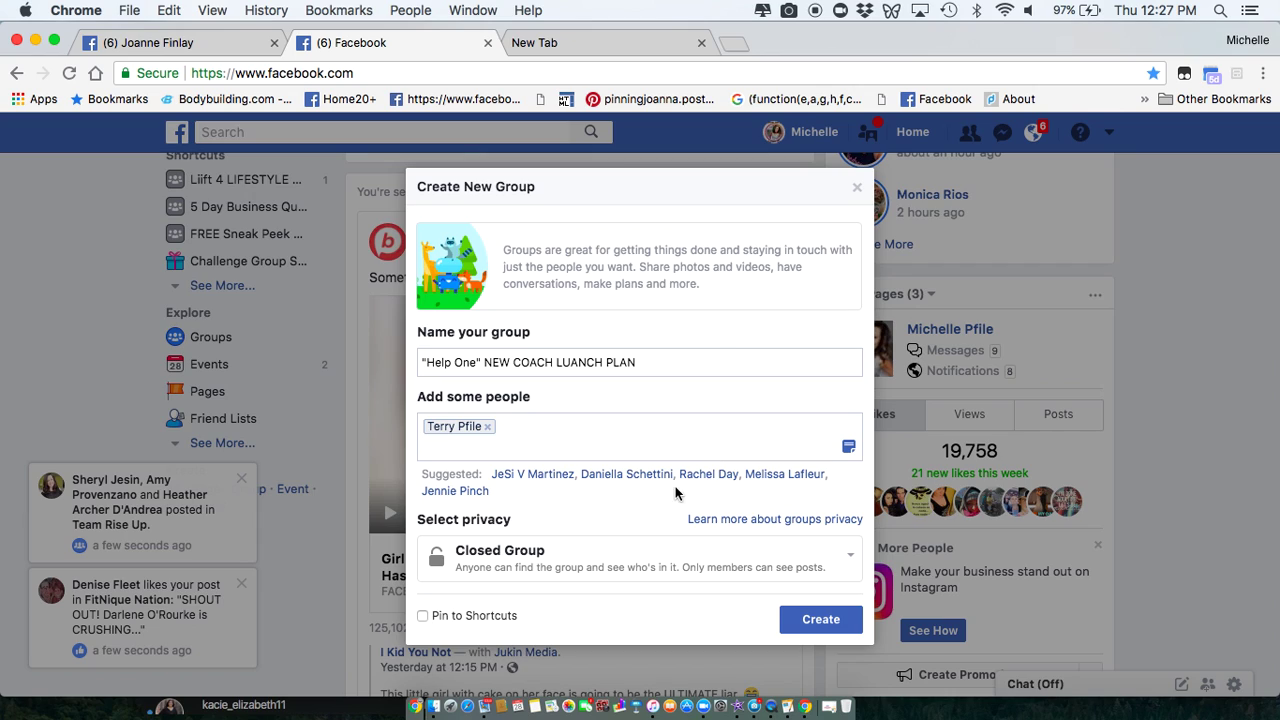
{"action": "left_click", "coordinate": [854, 560]}
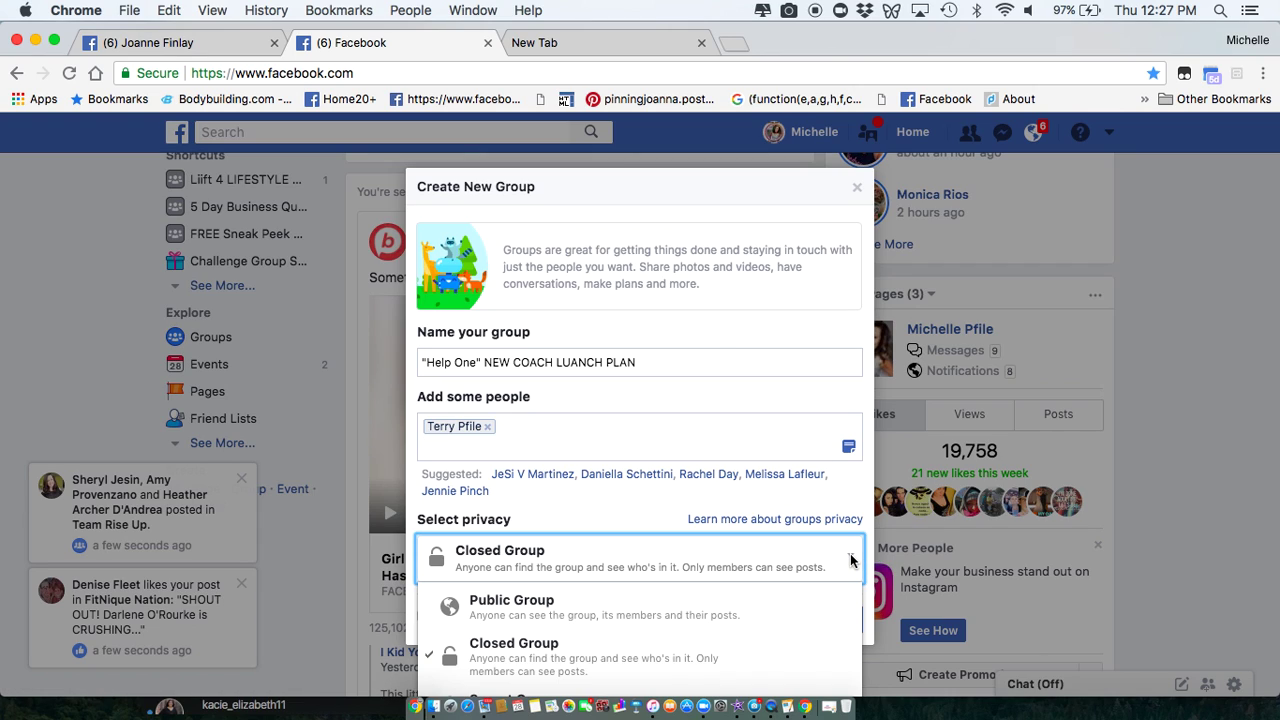
{"action": "left_click", "coordinate": [530, 564]}
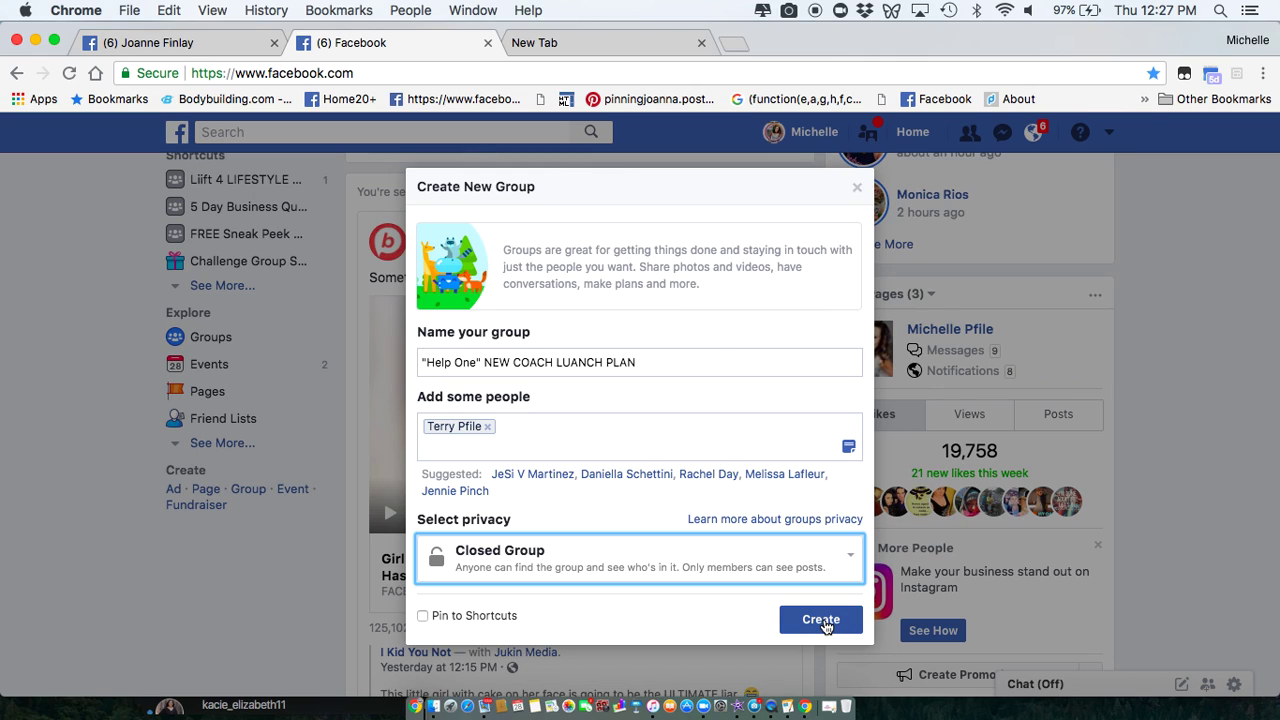
- Try to create the group with Pin to Shortcuts enabled, and turn that option back off
{"action": "left_click", "coordinate": [422, 616]}
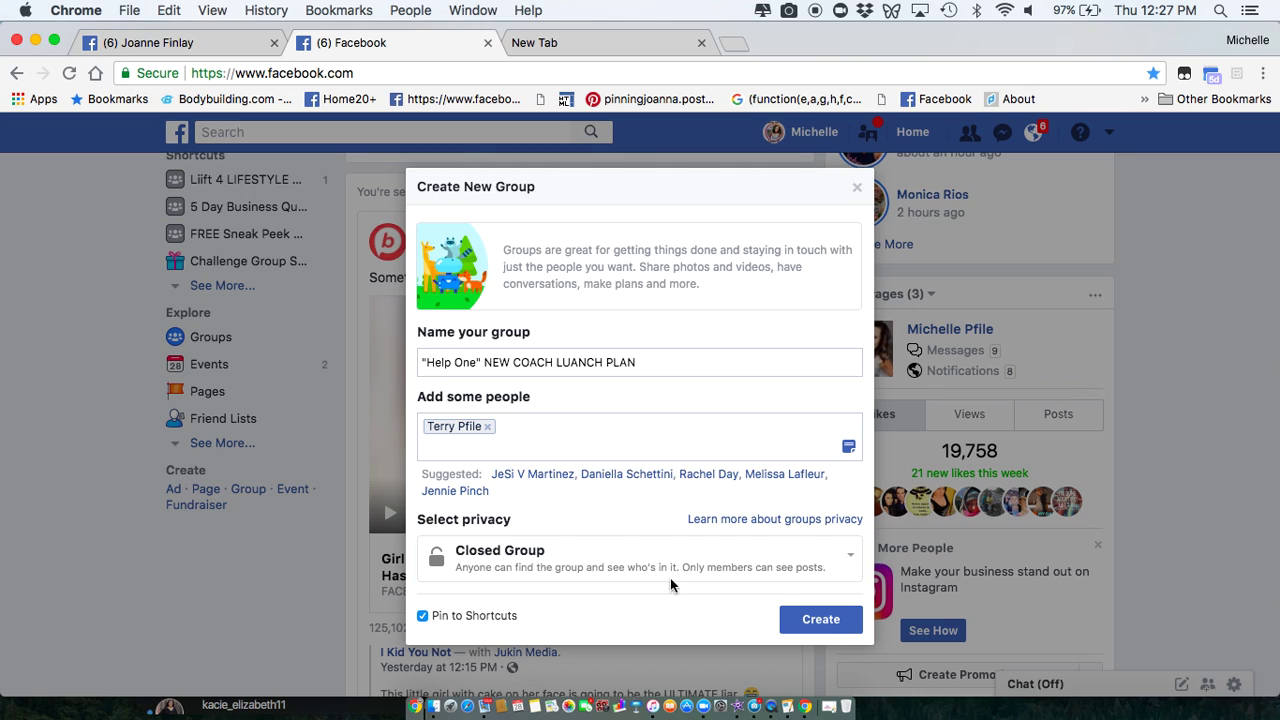
{"action": "left_click", "coordinate": [822, 630]}
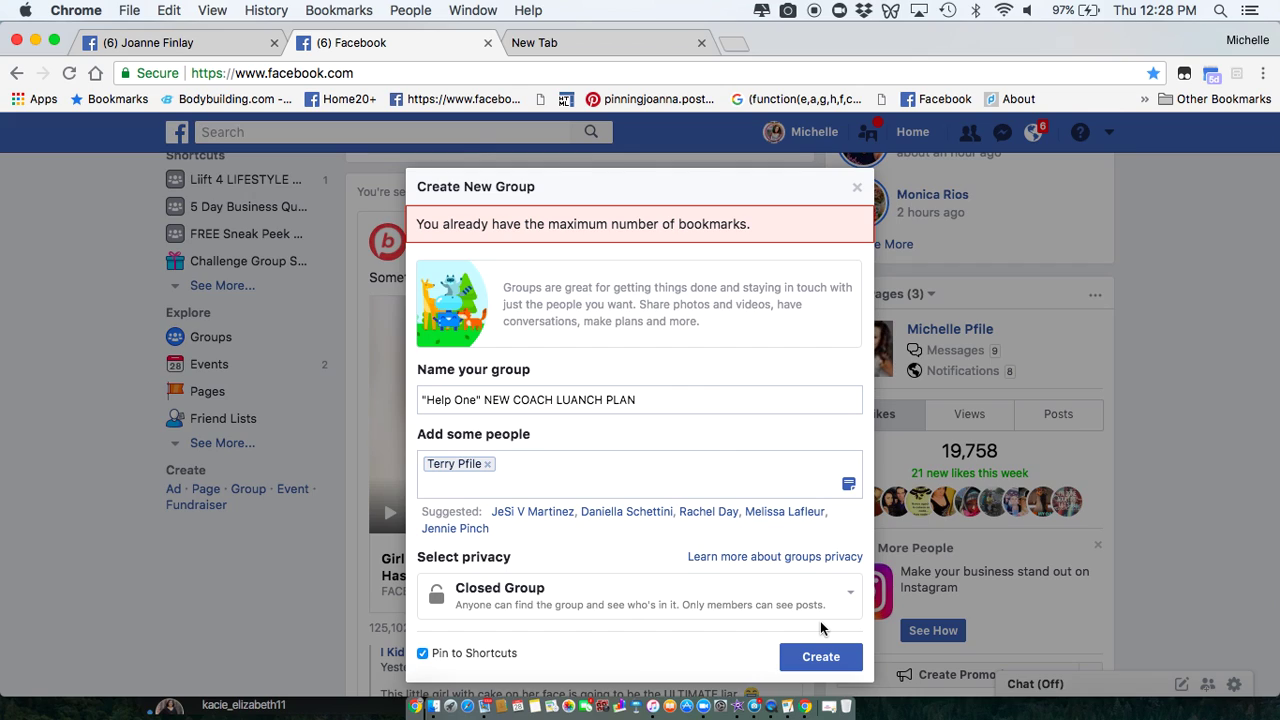
{"action": "left_click", "coordinate": [421, 654]}
- Correct the misspelled word in the group name to LAUNCH and create the group
{"action": "left_click", "coordinate": [580, 400]}
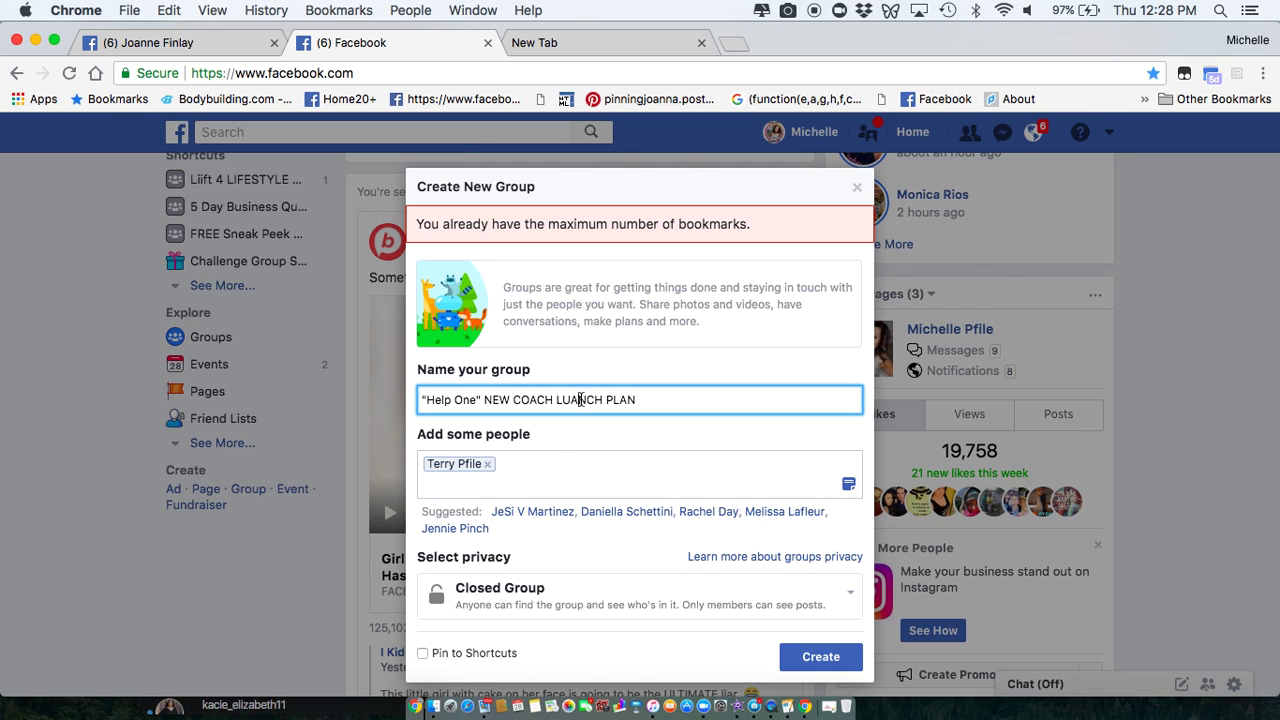
{"action": "key", "text": "BackSpace"}
{"action": "key", "text": "BackSpace"}
{"action": "type", "text": "AU"}
{"action": "left_click", "coordinate": [829, 659]}
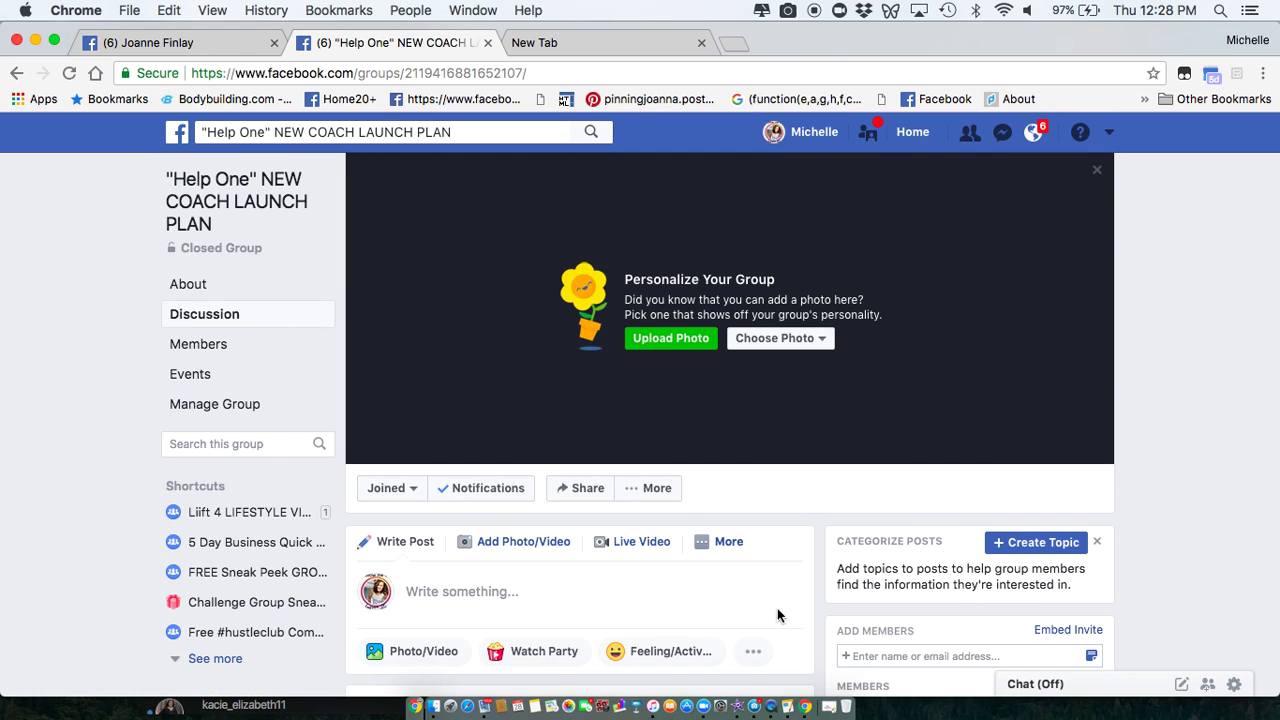
{"action": "left_click", "coordinate": [725, 541]}
{"action": "left_click", "coordinate": [625, 497]}
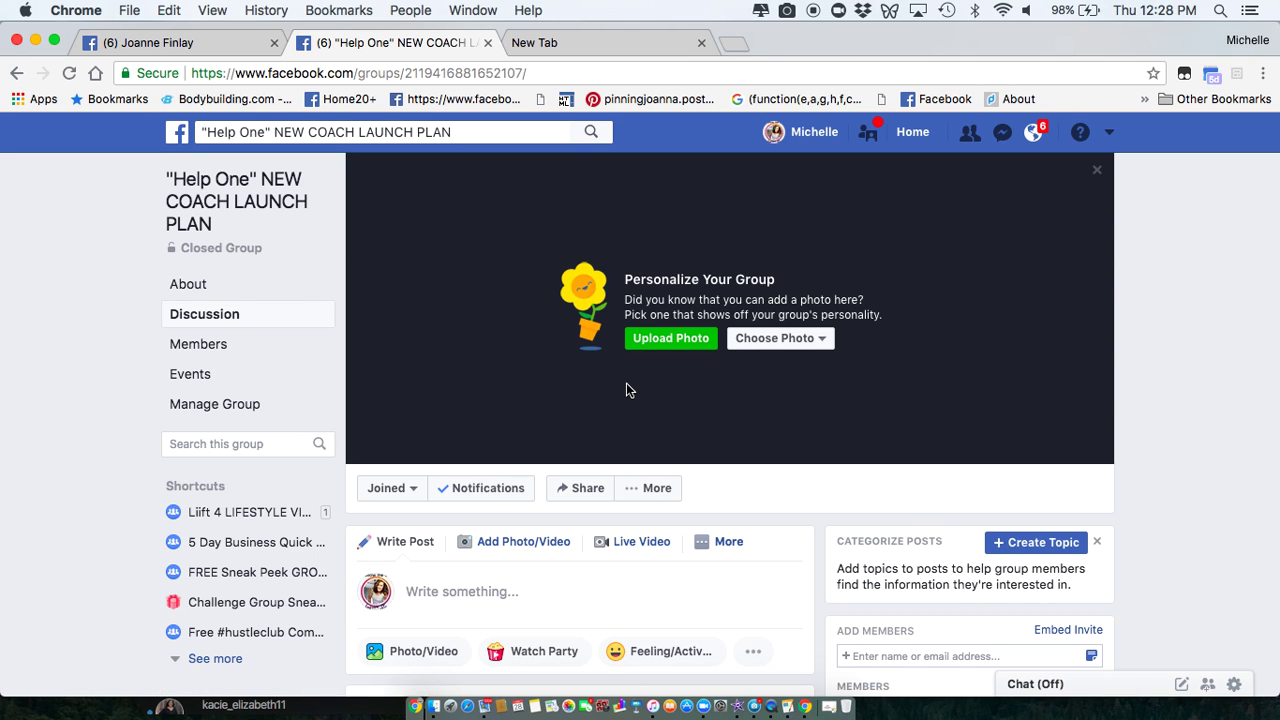
{"action": "scroll", "coordinate": [627, 389], "scroll_direction": "down", "scroll_amount": 5}
{"action": "scroll", "coordinate": [627, 389], "scroll_direction": "up", "scroll_amount": 5}
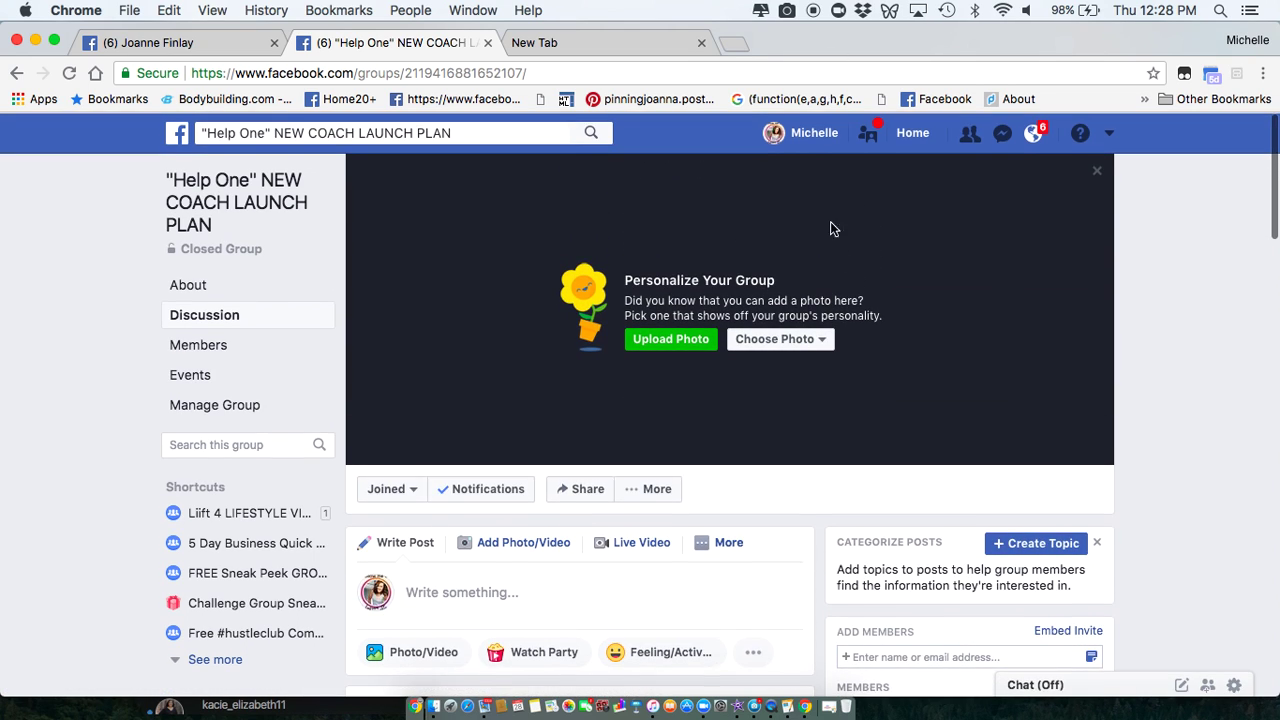
{"action": "scroll", "coordinate": [722, 321], "scroll_direction": "down", "scroll_amount": 2}
{"action": "scroll", "coordinate": [722, 320], "scroll_direction": "up", "scroll_amount": 2}
{"action": "scroll", "coordinate": [722, 320], "scroll_direction": "down", "scroll_amount": 1}
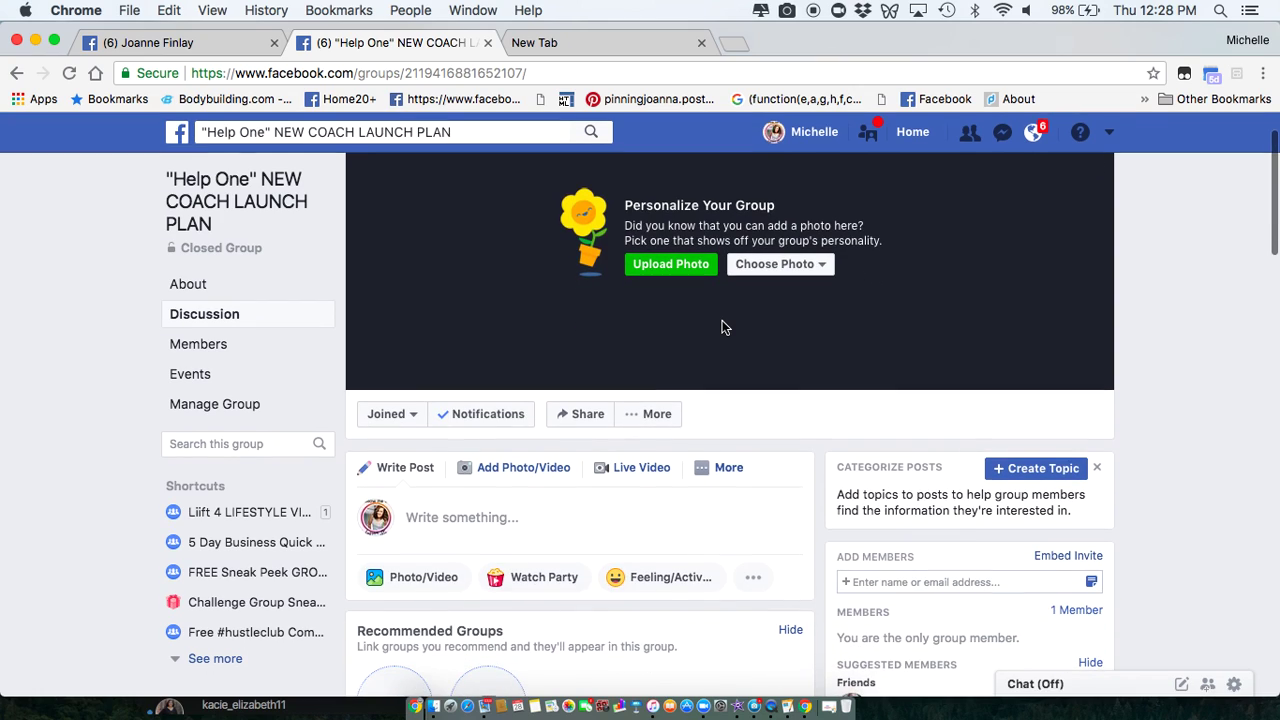
- Open the new group's settings for editing and look through the privacy, membership and posting options
{"action": "left_click", "coordinate": [657, 420]}
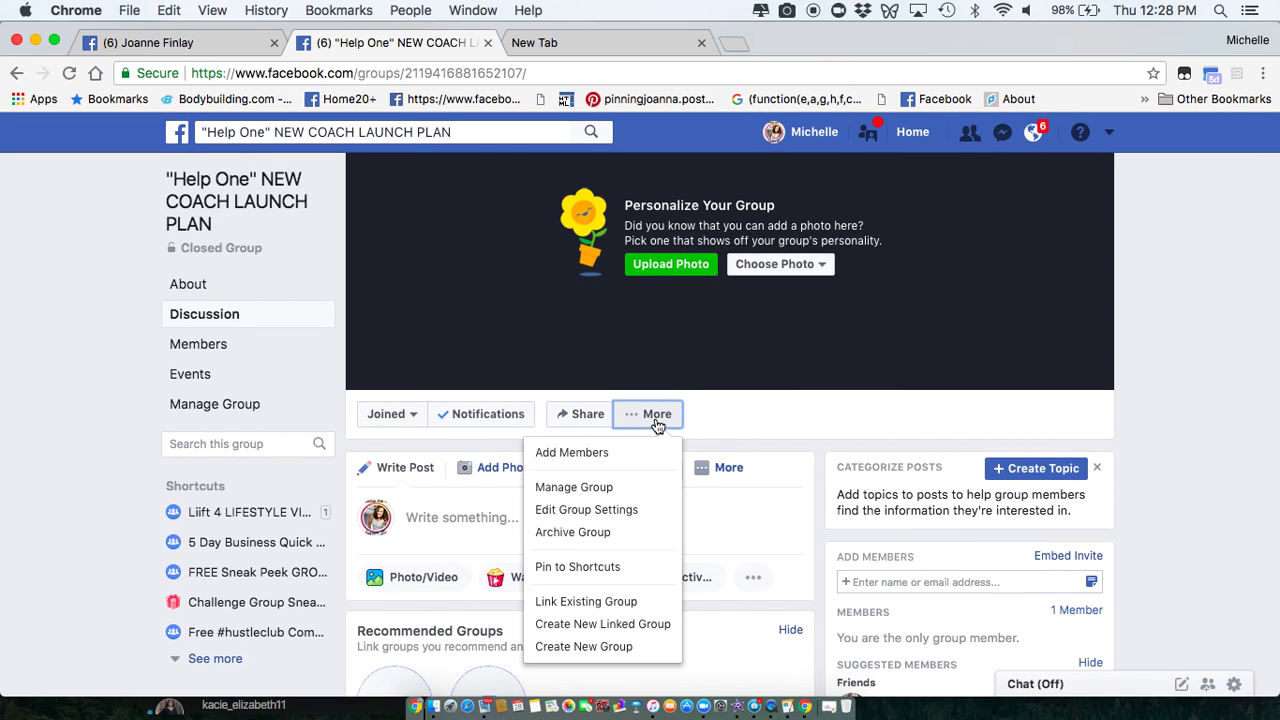
{"action": "left_click", "coordinate": [615, 509]}
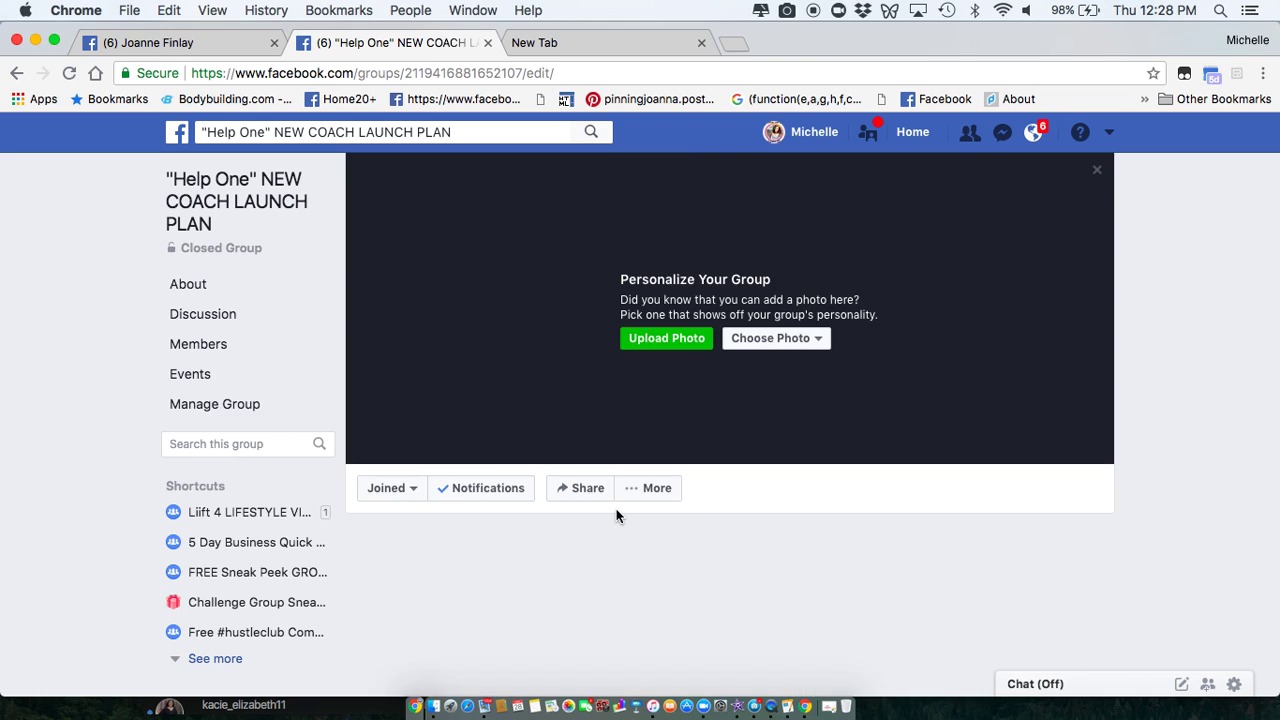
{"action": "scroll", "coordinate": [617, 510], "scroll_direction": "down", "scroll_amount": 3}
{"action": "scroll", "coordinate": [617, 510], "scroll_direction": "down", "scroll_amount": 10}
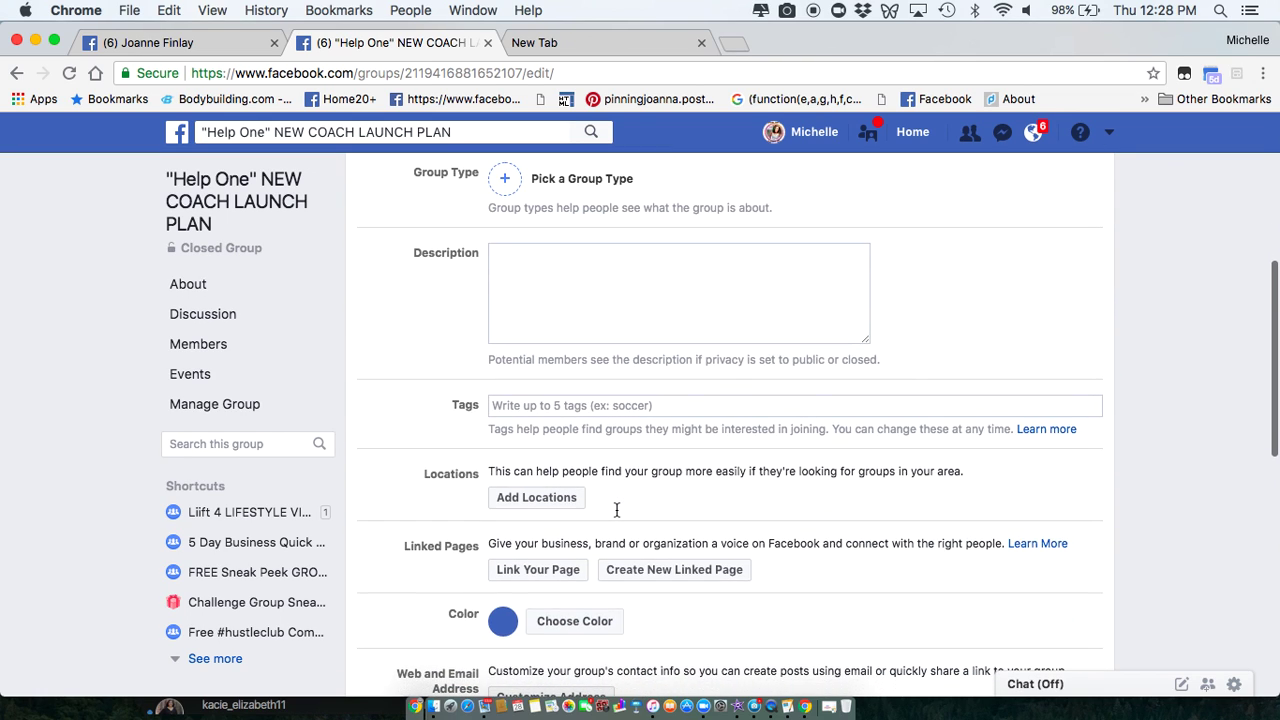
{"action": "scroll", "coordinate": [617, 514], "scroll_direction": "down", "scroll_amount": 1}
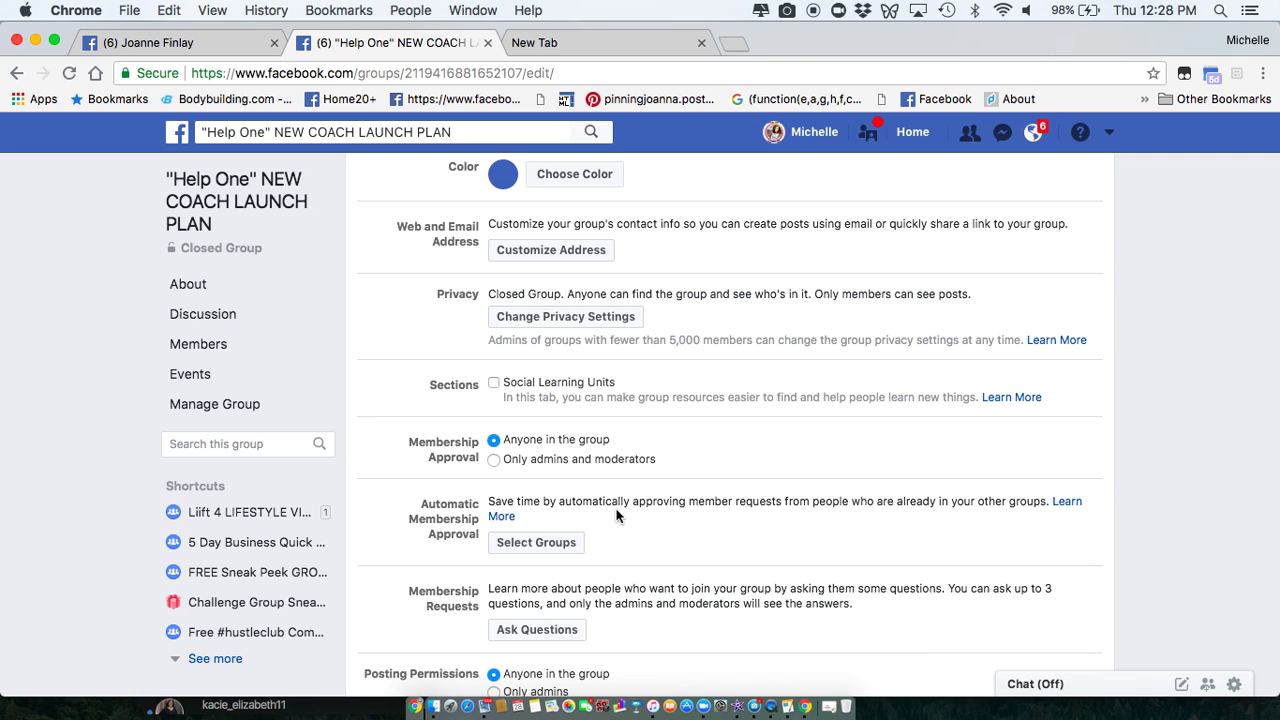
{"action": "scroll", "coordinate": [617, 514], "scroll_direction": "down", "scroll_amount": 2}
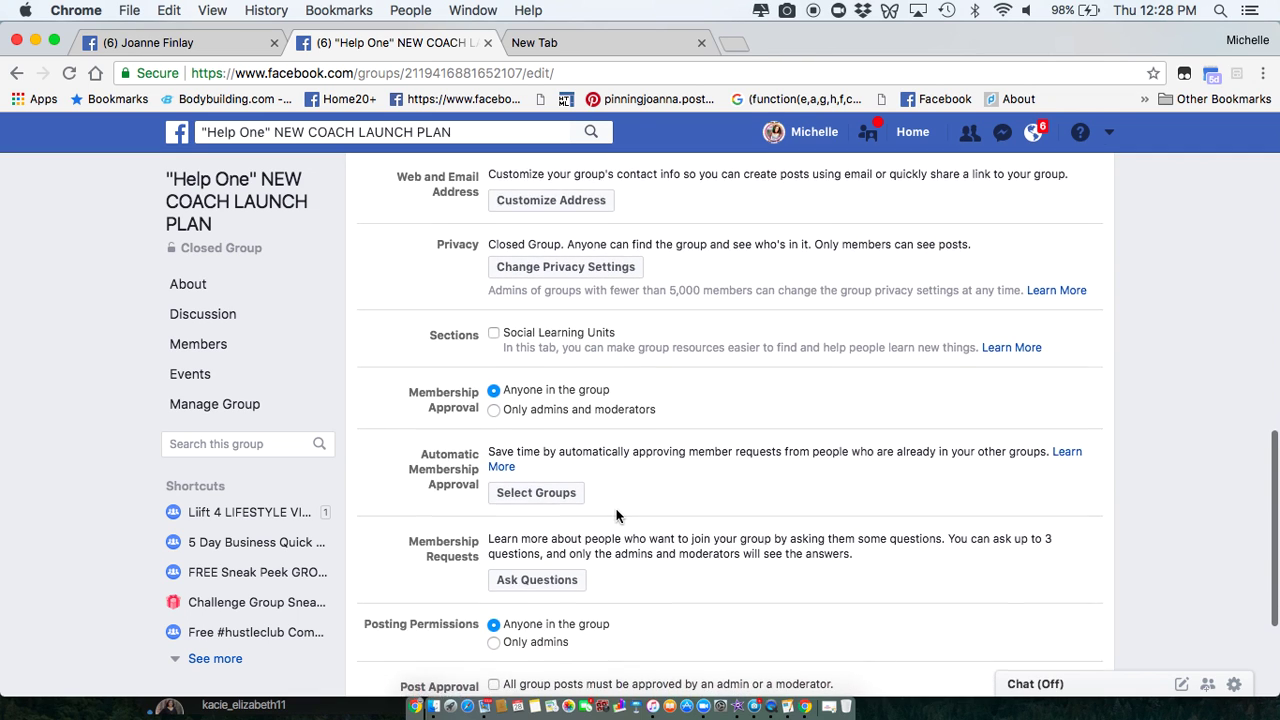
{"action": "scroll", "coordinate": [617, 514], "scroll_direction": "down", "scroll_amount": 3}
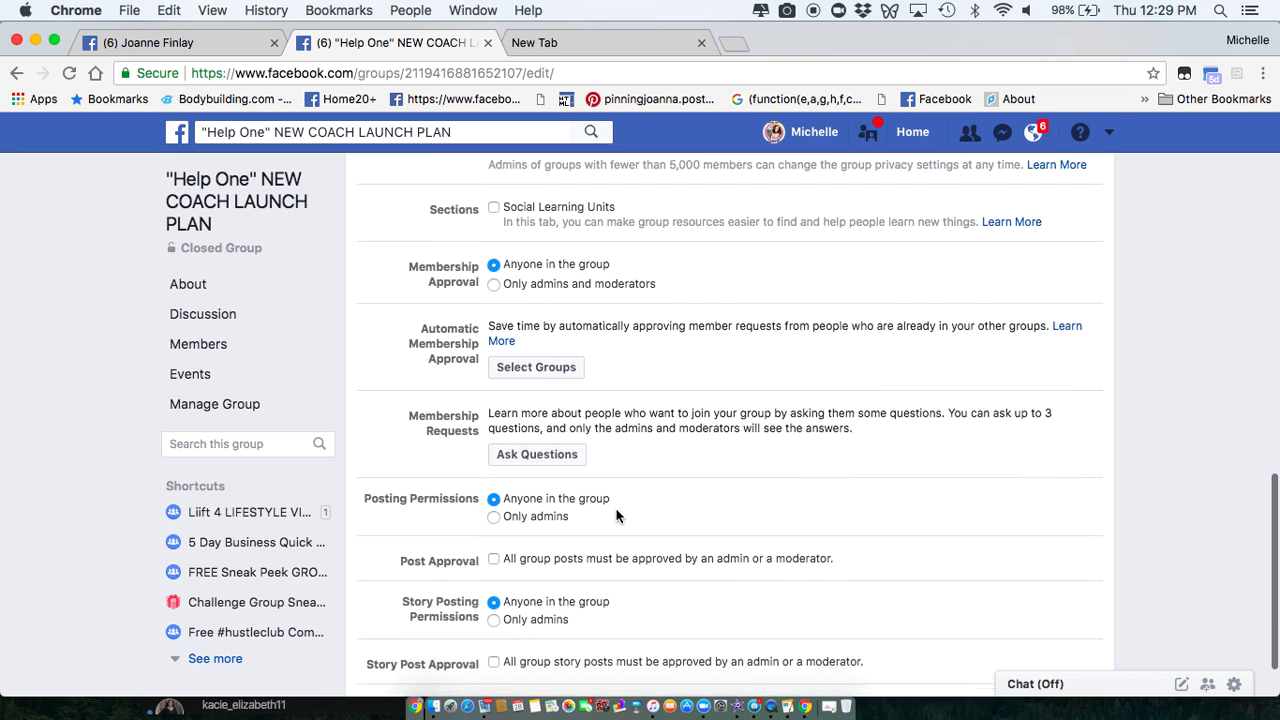
{"action": "scroll", "coordinate": [617, 514], "scroll_direction": "down", "scroll_amount": 1}
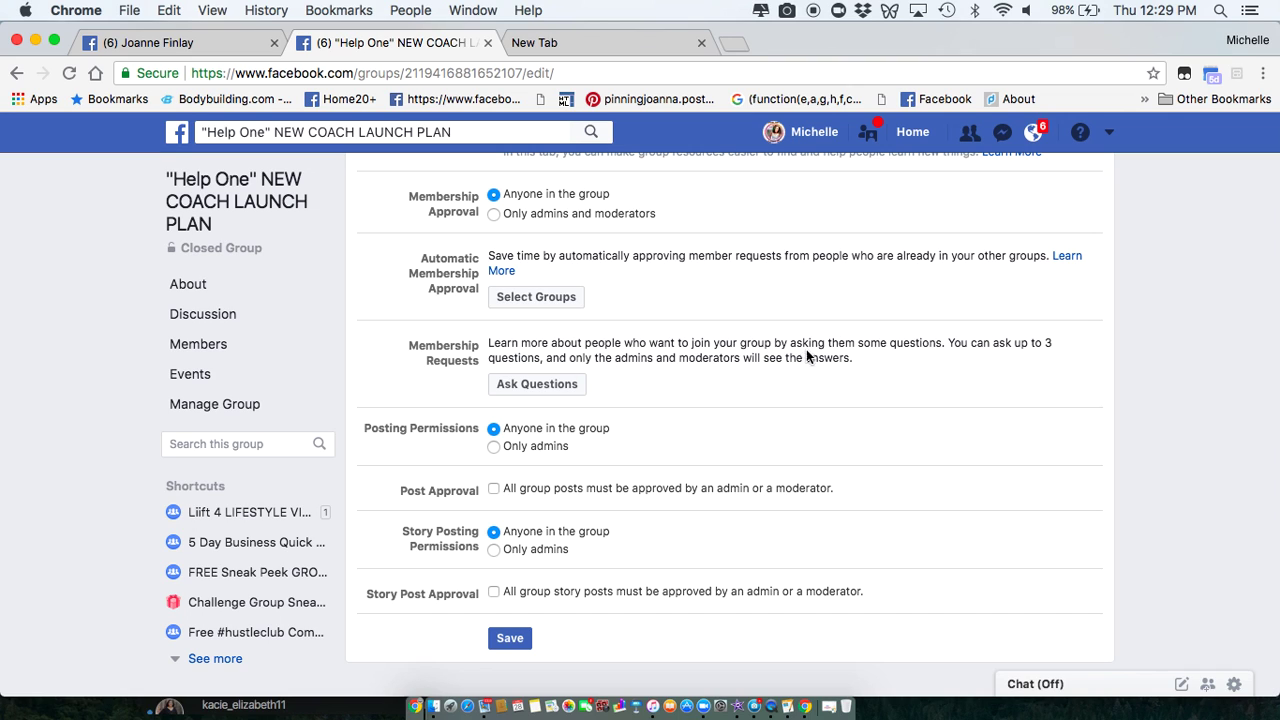
- Add the membership request question "It's great to meet you, what peeks your interest in what I do??" for pending members
{"action": "left_click", "coordinate": [537, 386]}
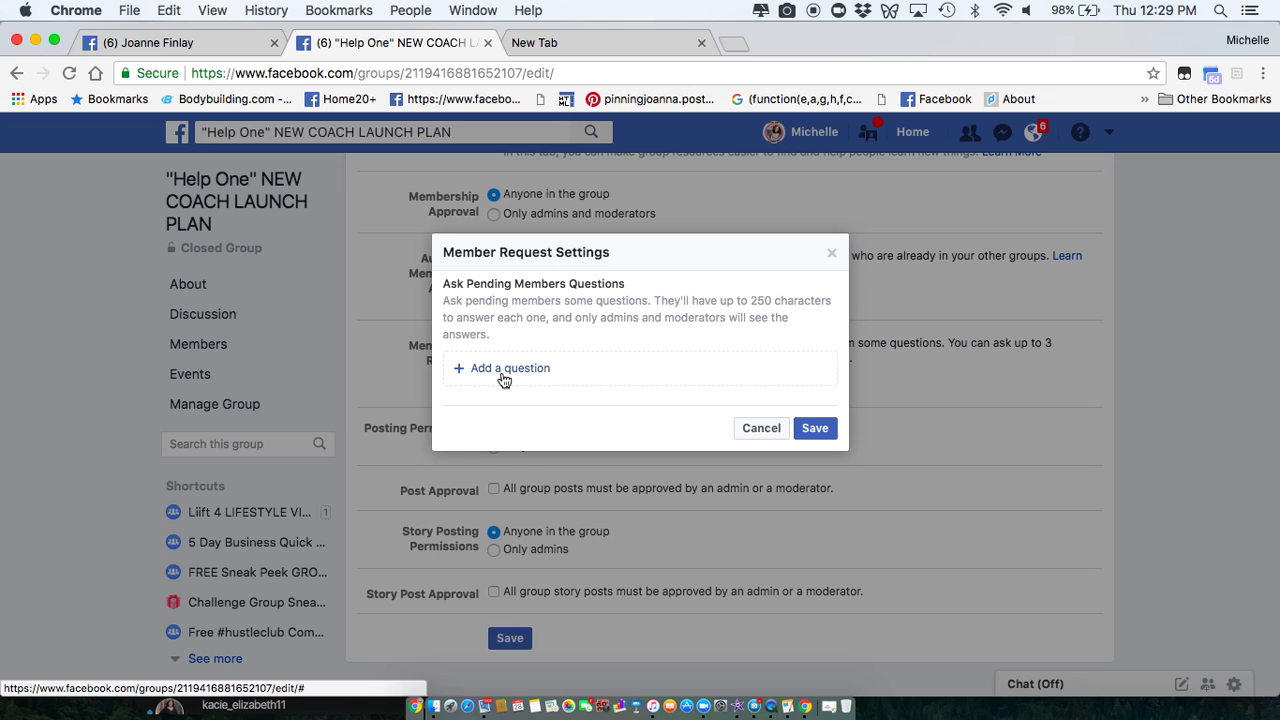
{"action": "left_click", "coordinate": [494, 367]}
{"action": "left_click", "coordinate": [492, 366]}
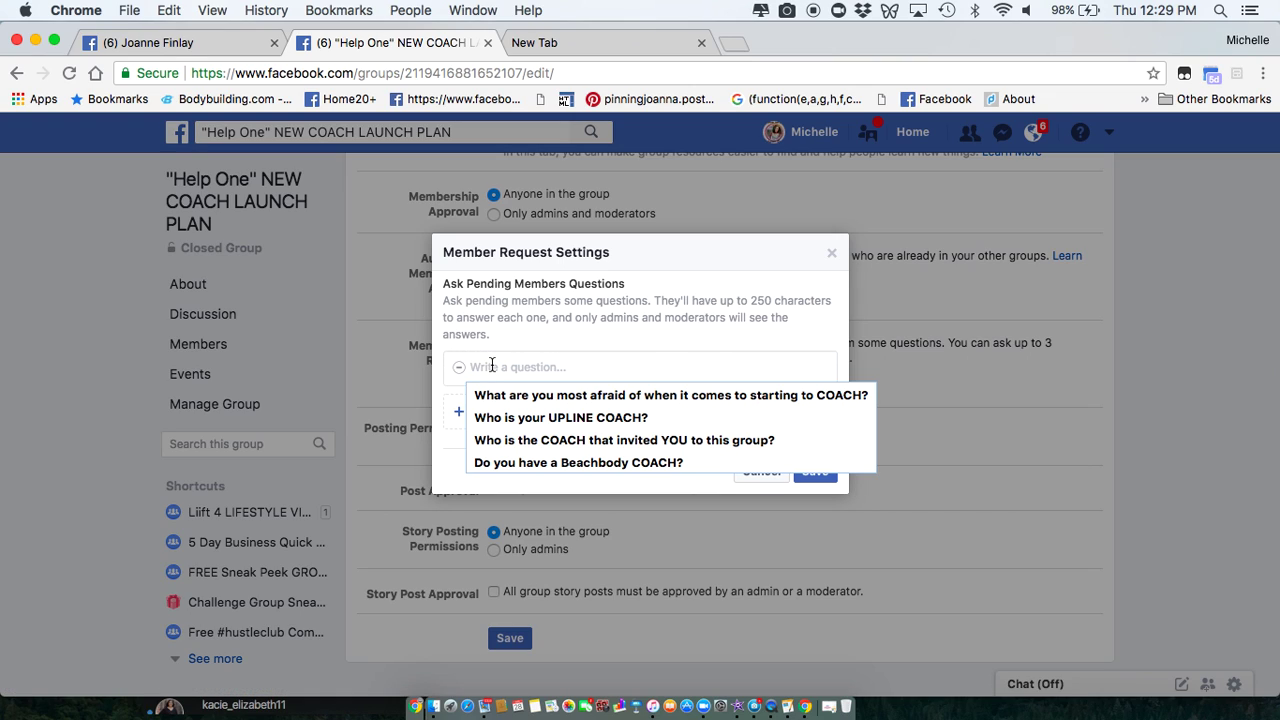
{"action": "type", "text": "It'"}
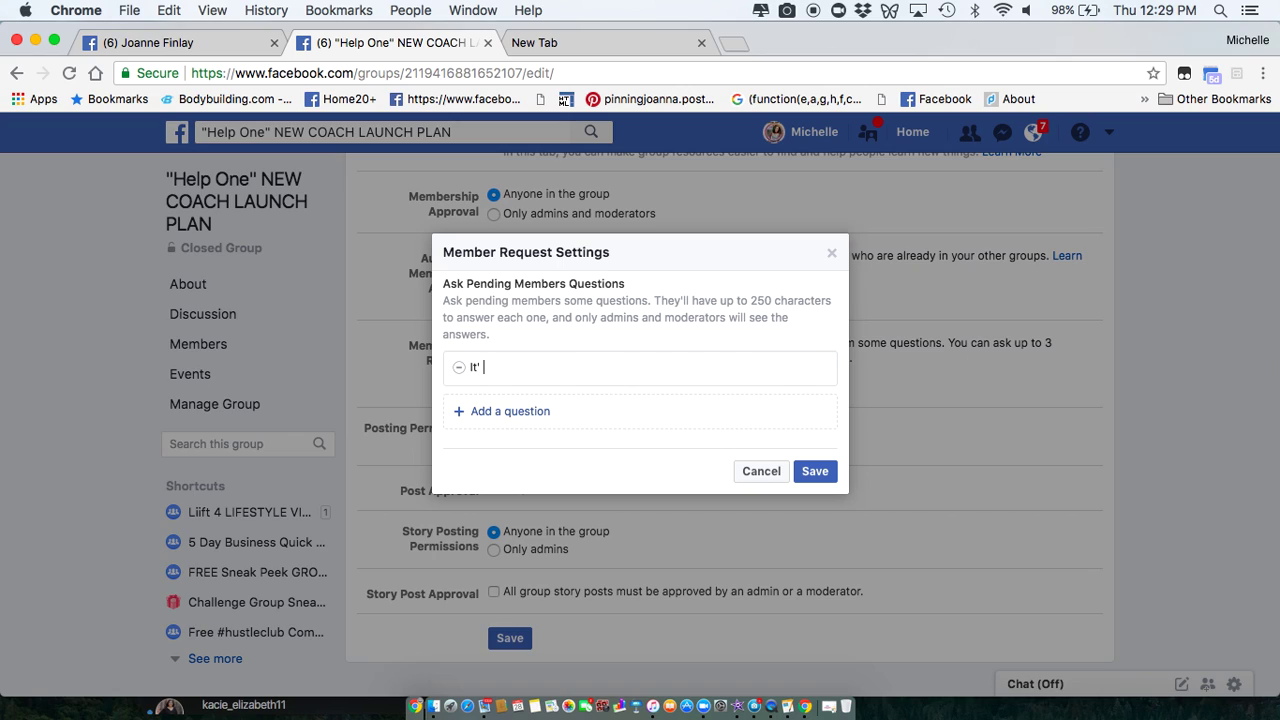
{"action": "type", "text": "s great to cu"}
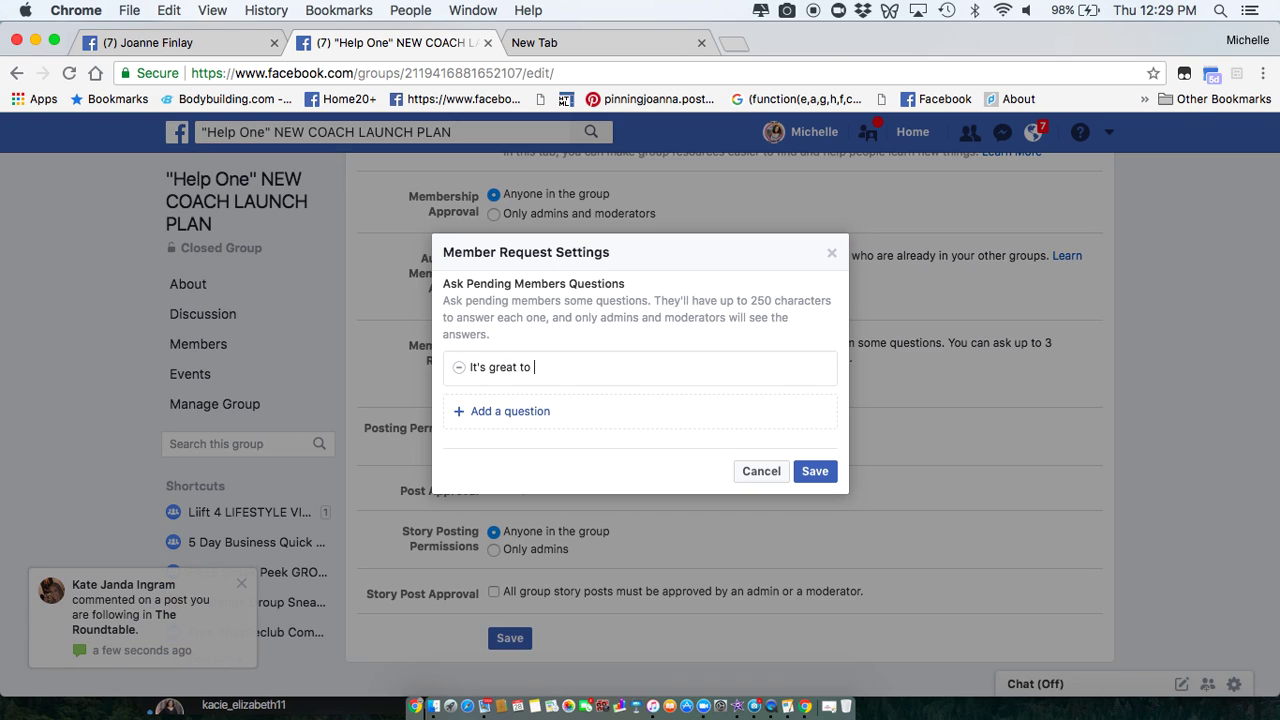
{"action": "key", "text": "BackSpace"}
{"action": "key", "text": "BackSpace"}
{"action": "type", "text": "meet you, what peeks your interest in w"}
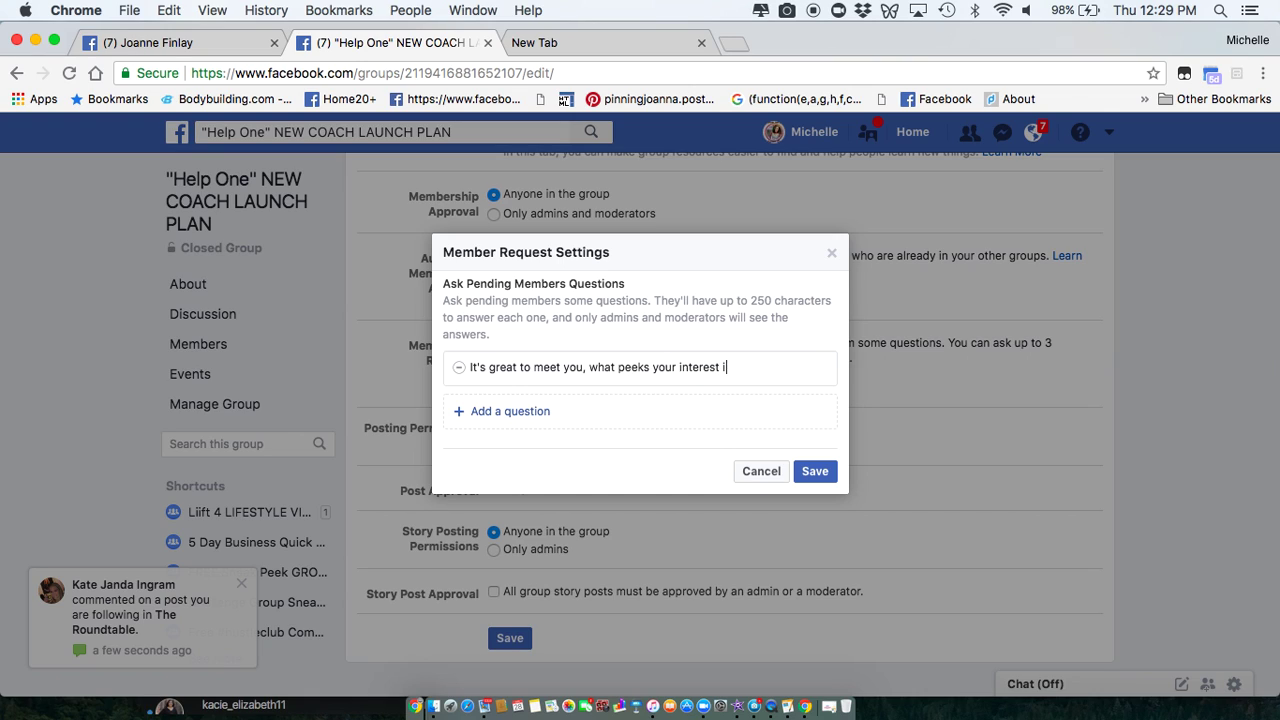
{"action": "key", "text": "BackSpace"}
{"action": "type", "text": "what I do??"}
- Add a second membership request question reading "Have you worked with a Coach before?"
{"action": "left_click", "coordinate": [484, 413]}
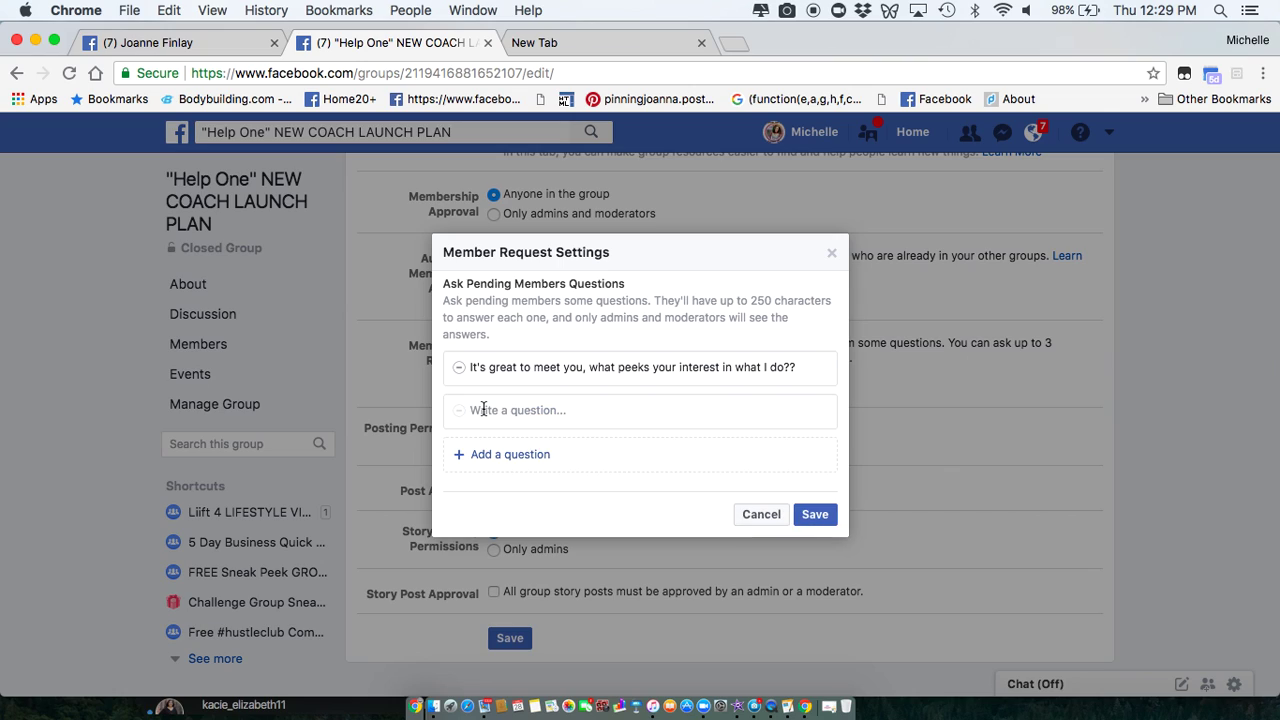
{"action": "left_click", "coordinate": [484, 410]}
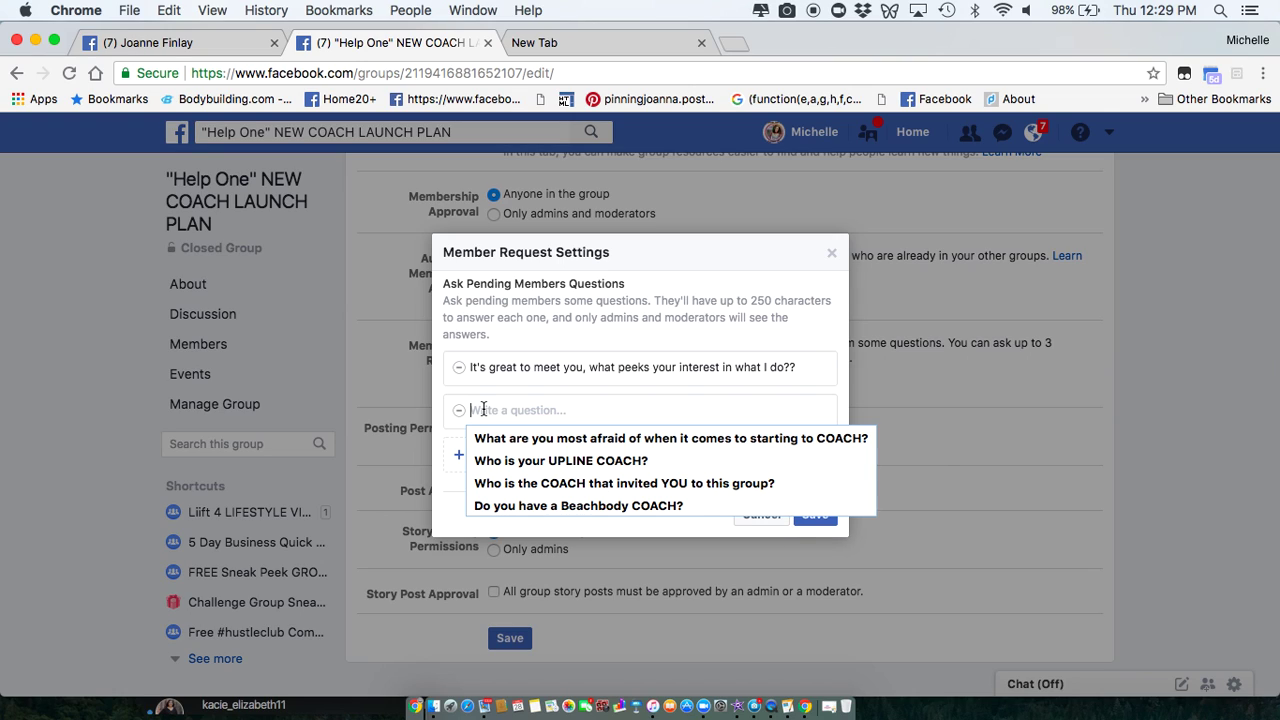
{"action": "type", "text": "Have you worked with"}
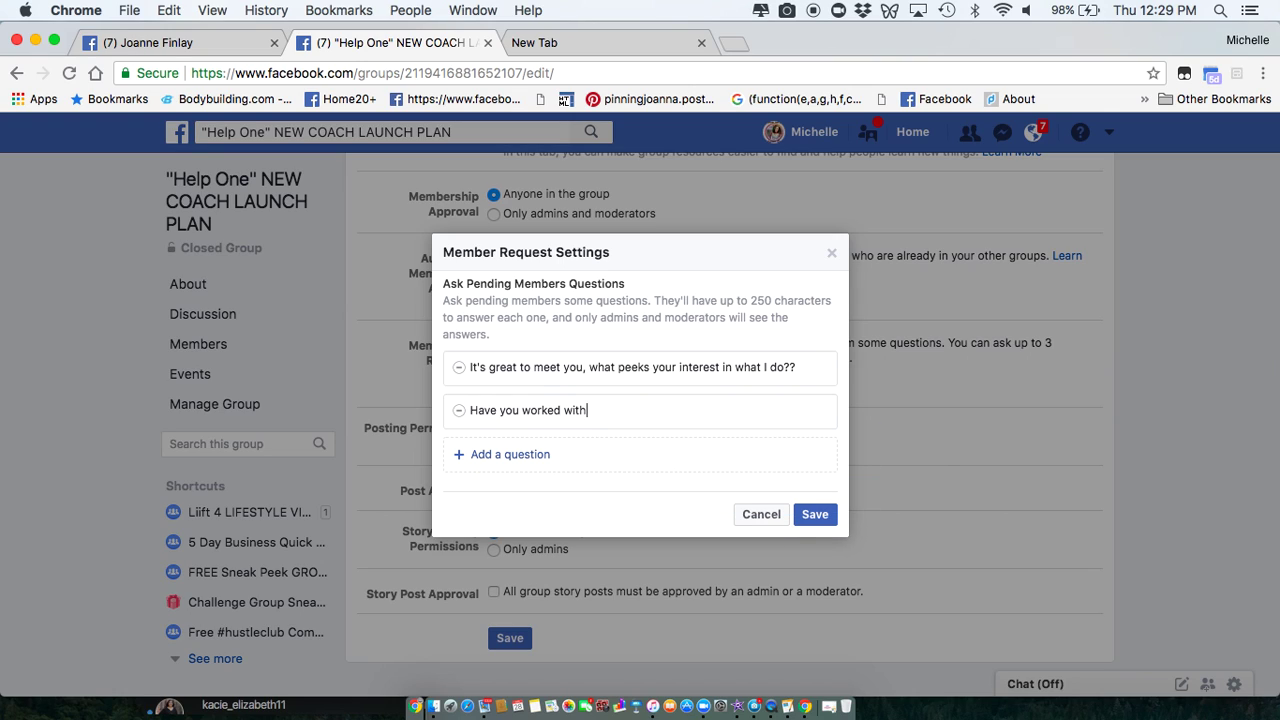
{"action": "type", "text": " a Coach before?"}
- Add the question "Do you have any health and fitness goals at the moment?" and save the questions with approval by only admins and moderators
{"action": "left_click", "coordinate": [480, 454]}
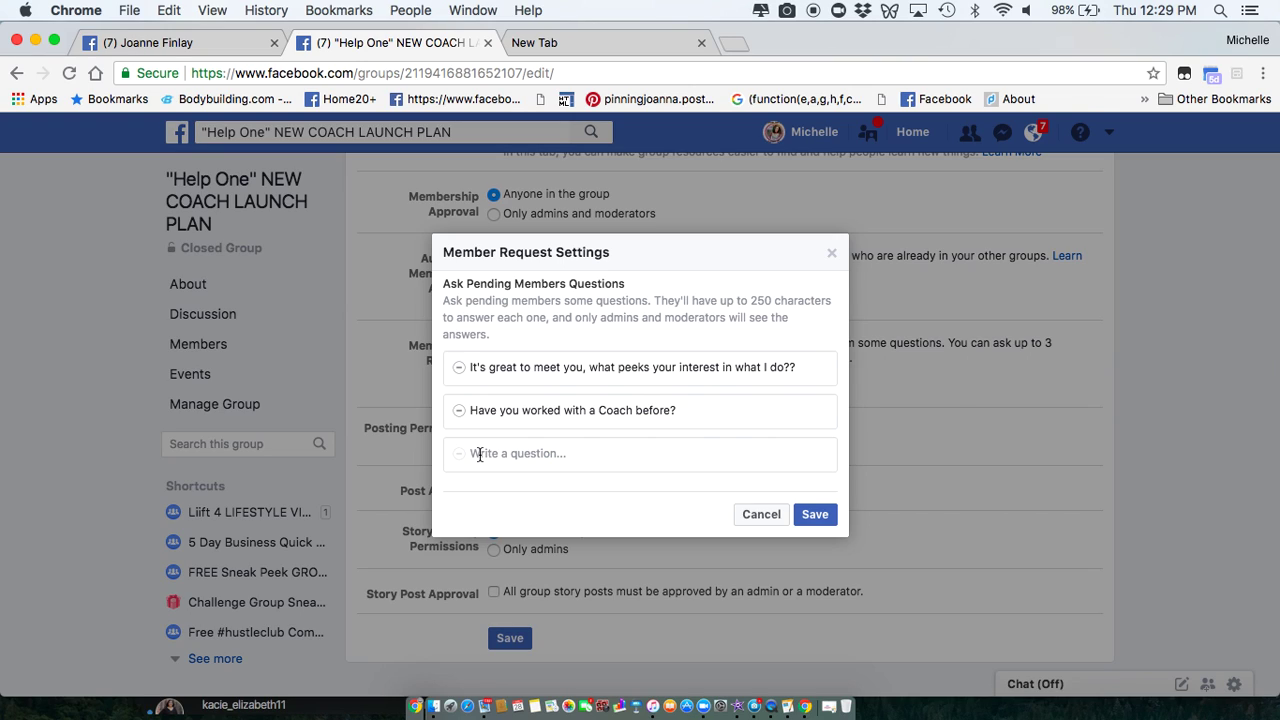
{"action": "left_click", "coordinate": [475, 454]}
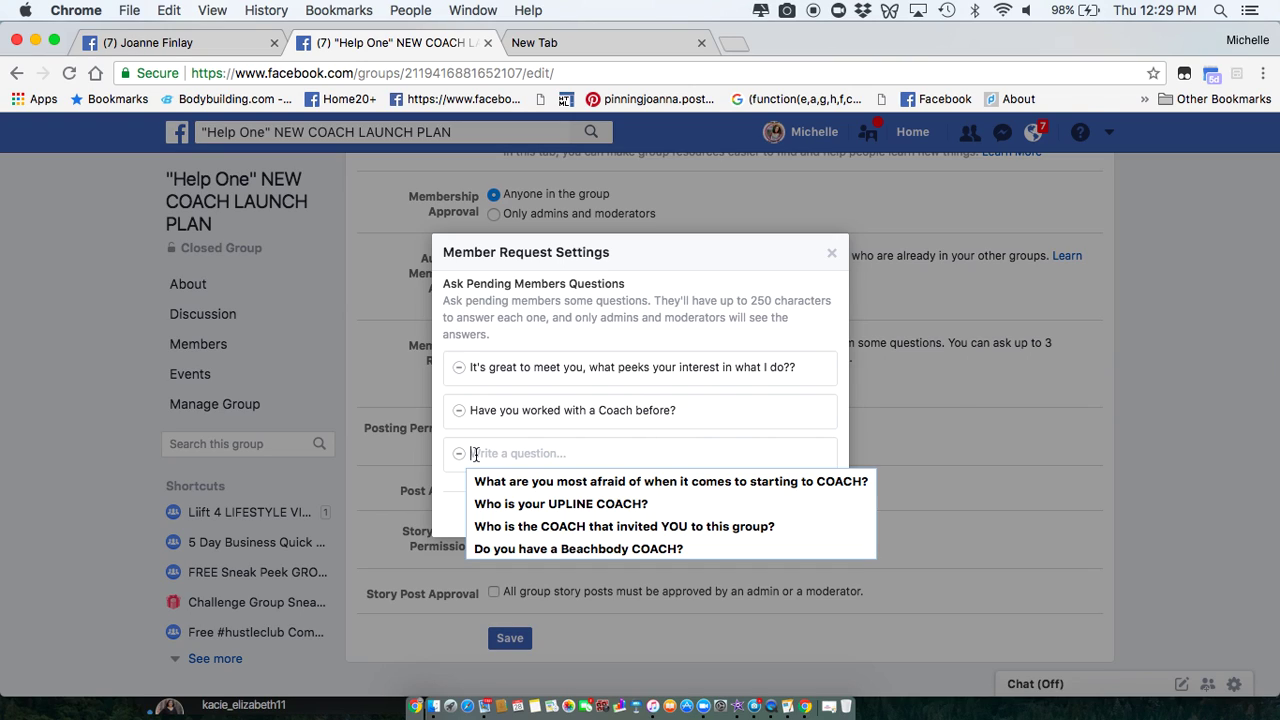
{"action": "type", "text": "Do you have any"}
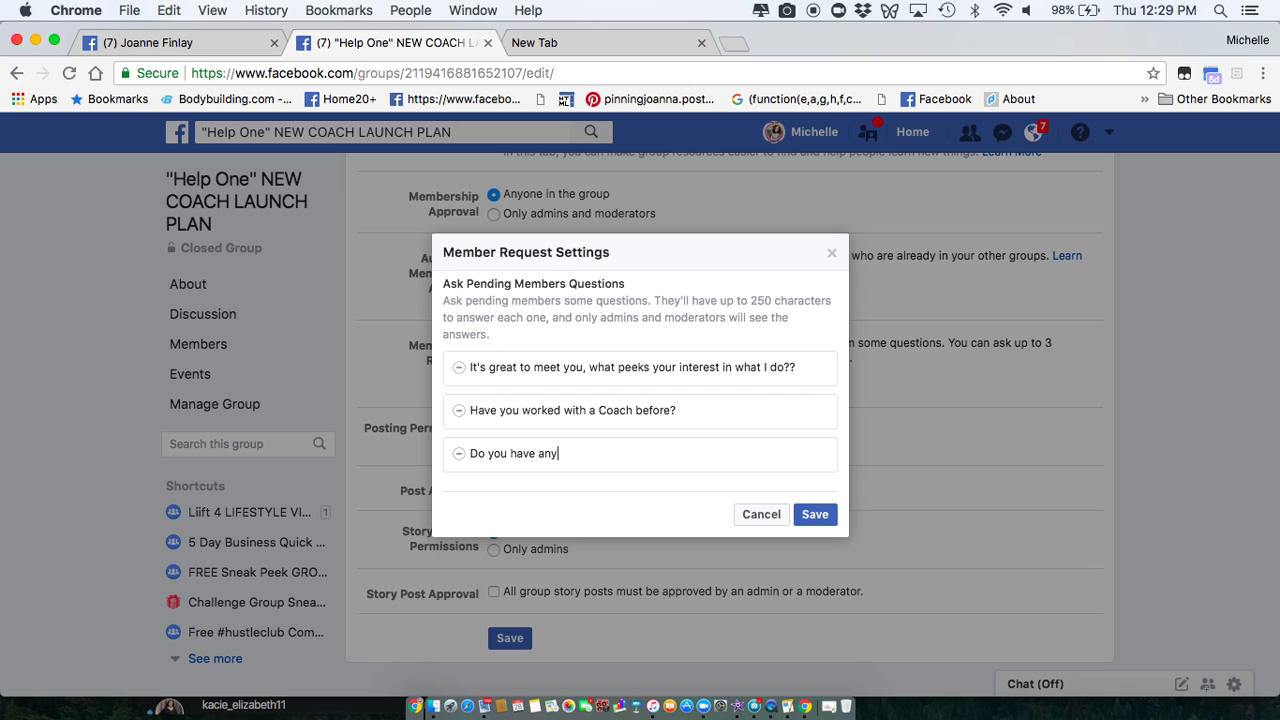
{"action": "type", "text": " kiddos"}
{"action": "key", "text": "BackSpace"}
{"action": "key", "text": "BackSpace"}
{"action": "key", "text": "BackSpace"}
{"action": "key", "text": "BackSpace"}
{"action": "key", "text": "BackSpace"}
{"action": "key", "text": "BackSpace"}
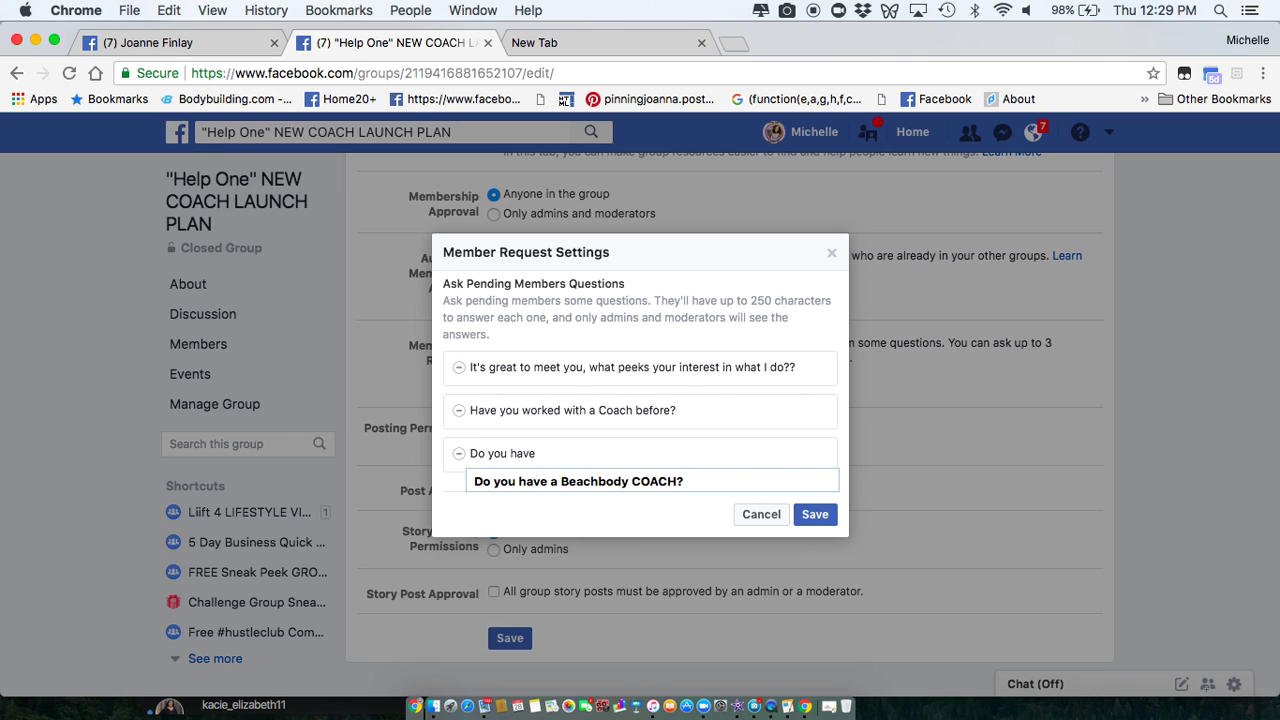
{"action": "type", "text": "any healtha nd"}
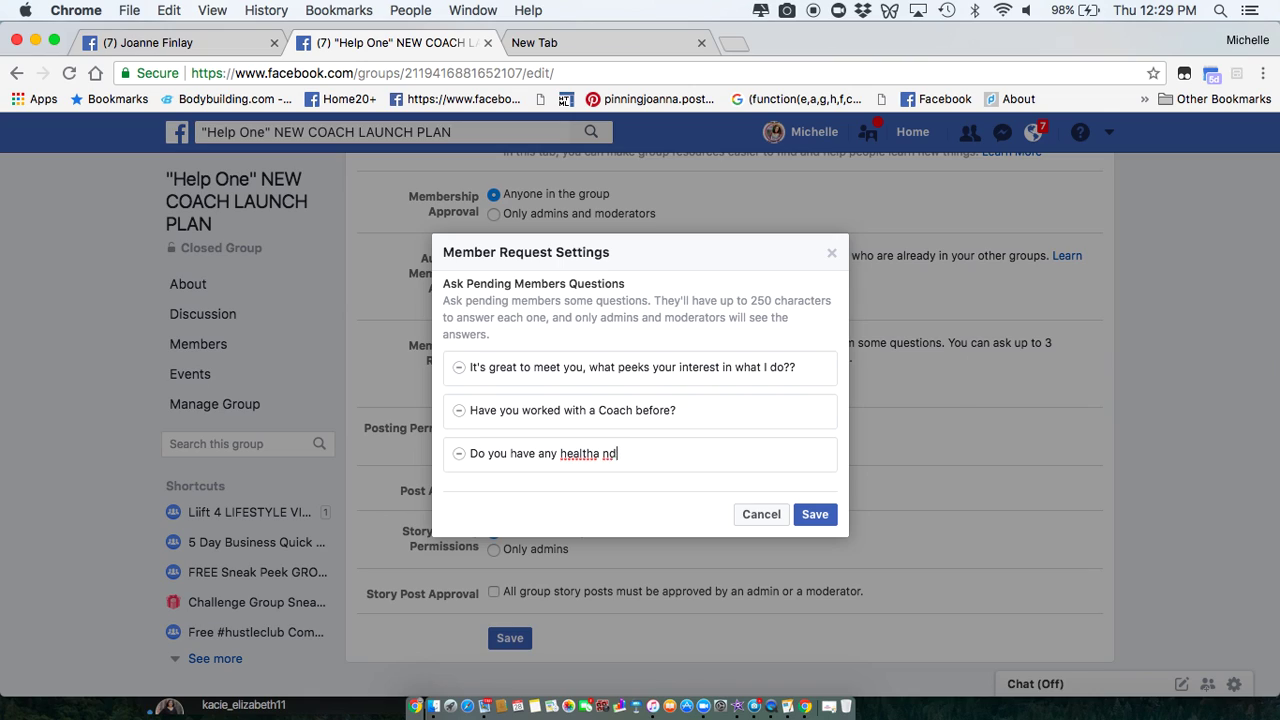
{"action": "key", "text": "BackSpace"}
{"action": "key", "text": "BackSpace"}
{"action": "key", "text": "BackSpace"}
{"action": "key", "text": "BackSpace"}
{"action": "type", "text": "and fitness"}
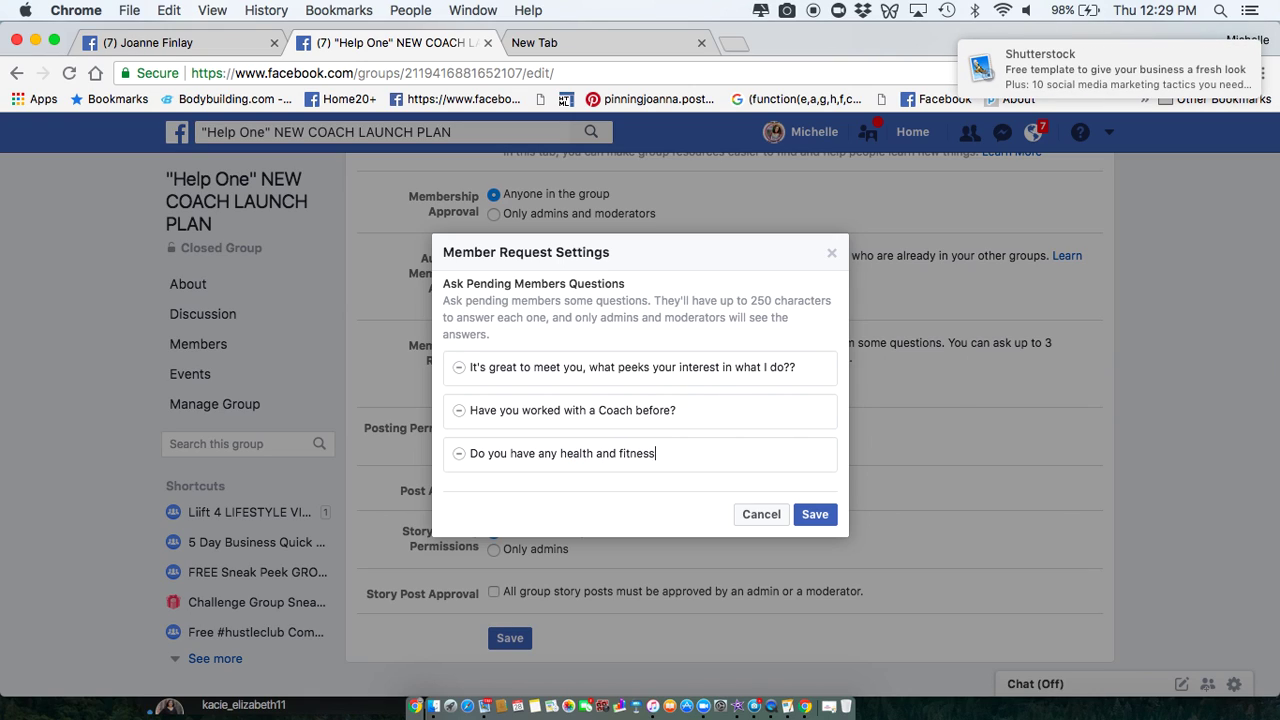
{"action": "type", "text": " goals at the moment?"}
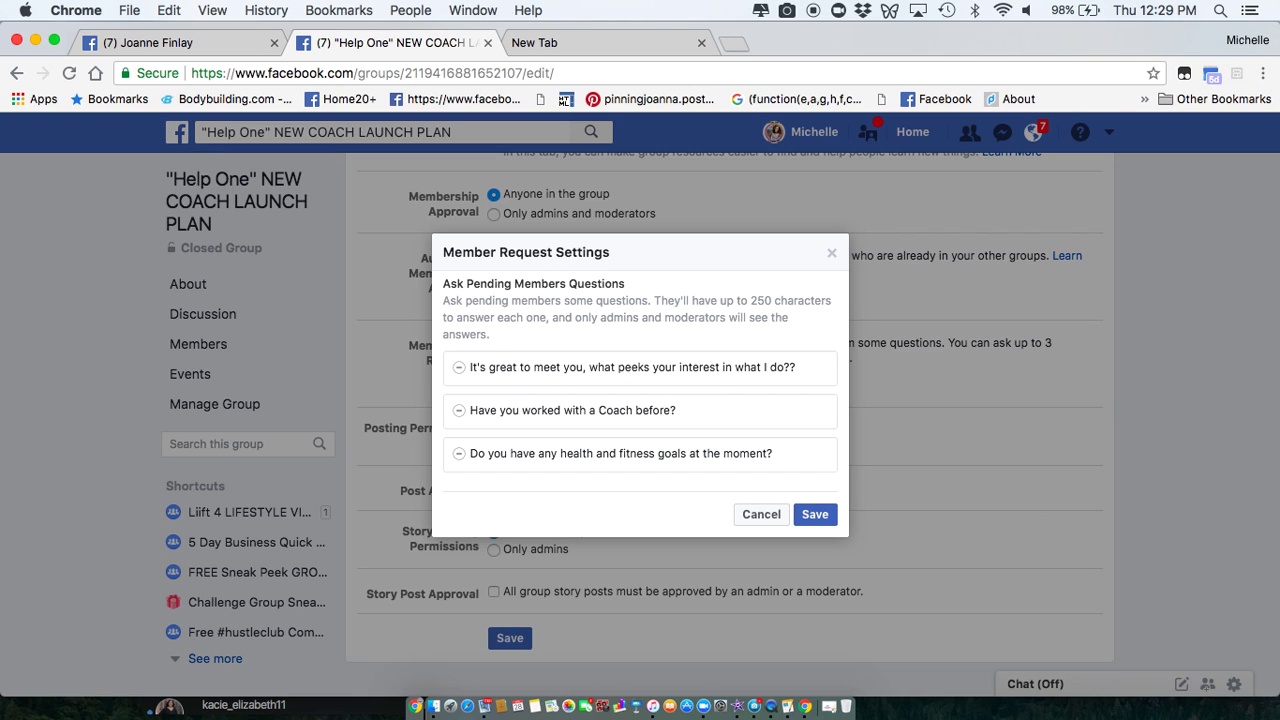
{"action": "left_click", "coordinate": [815, 514]}
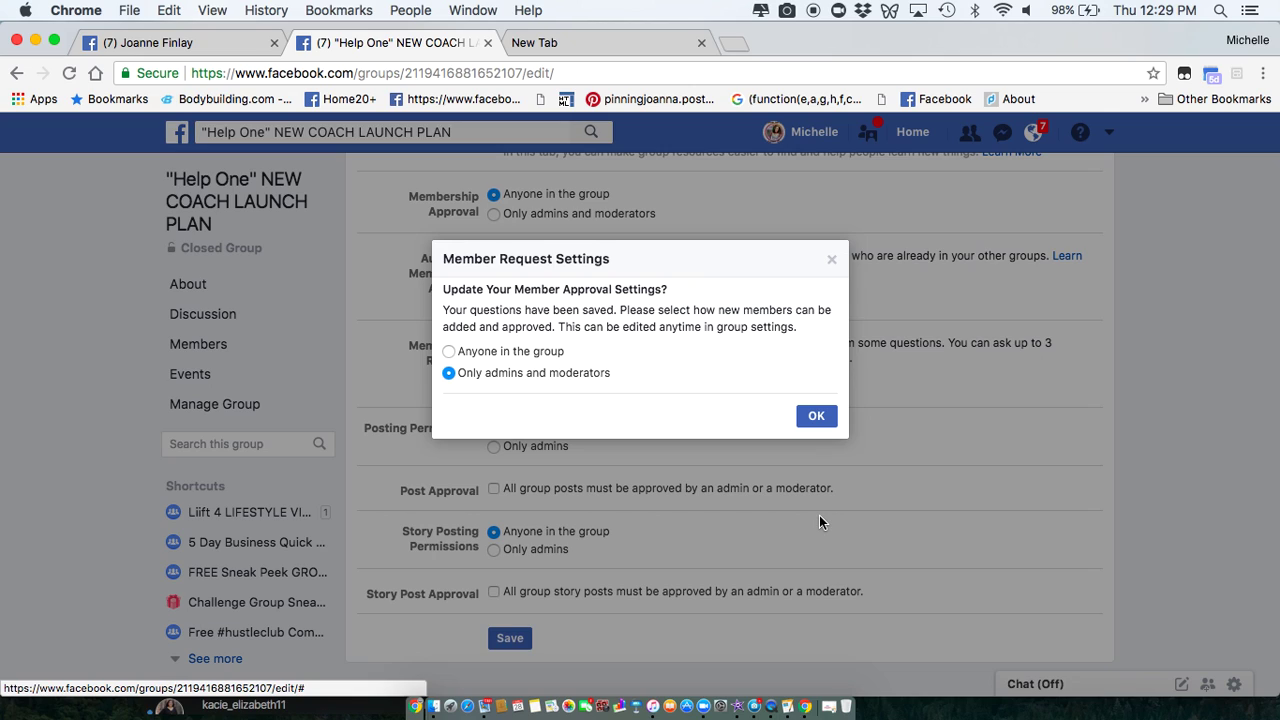
{"action": "left_click", "coordinate": [826, 419]}
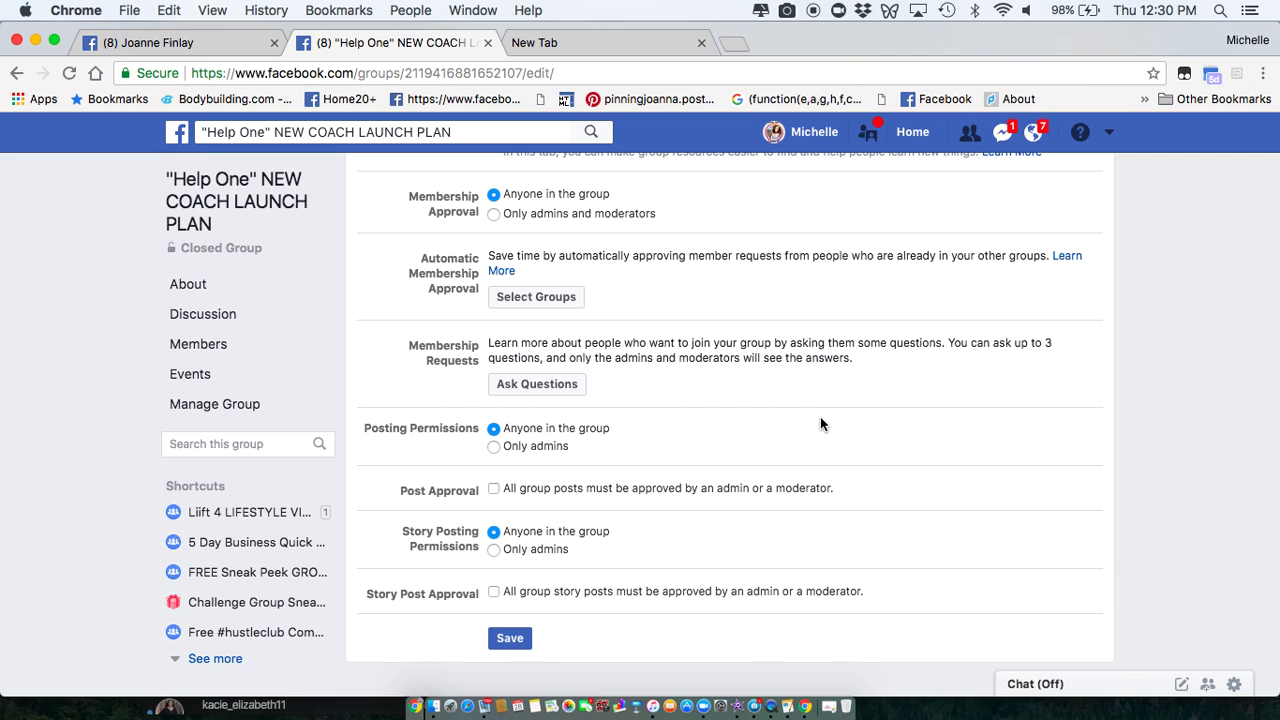
- Save the group's settings and open its discussion page at the post composer
{"action": "left_click", "coordinate": [511, 640]}
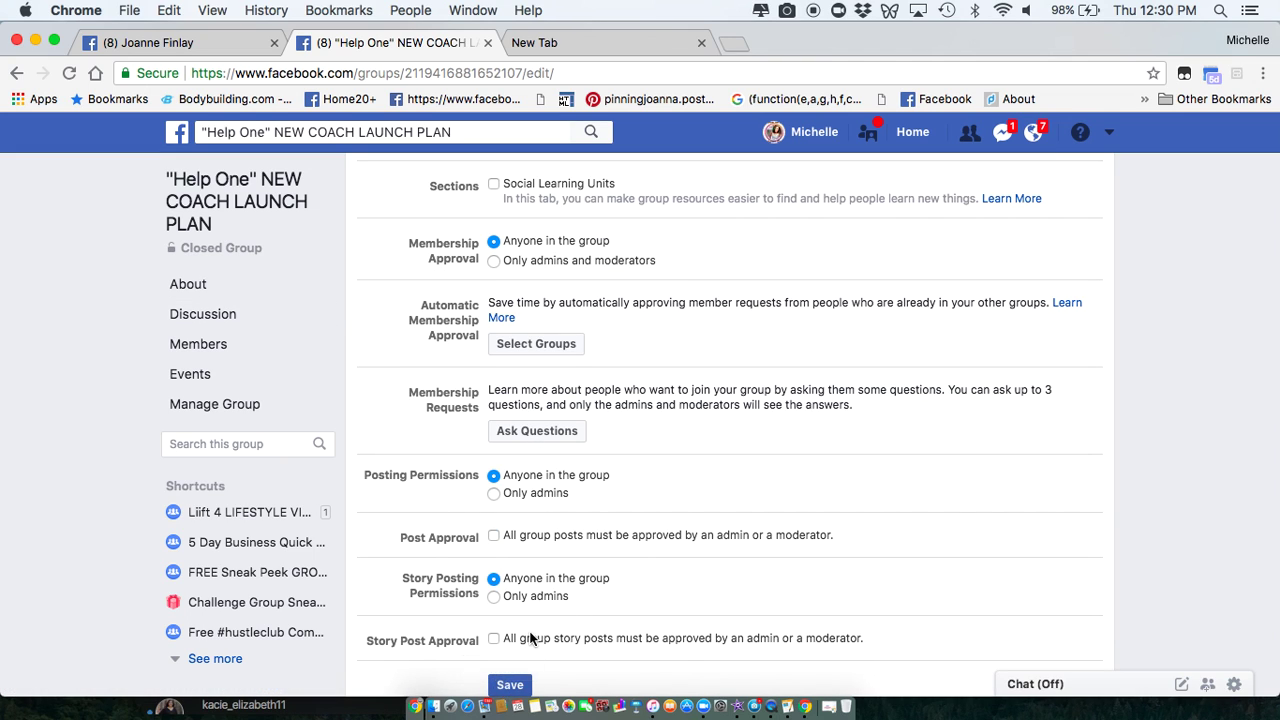
{"action": "left_click", "coordinate": [510, 685]}
{"action": "left_click", "coordinate": [211, 327]}
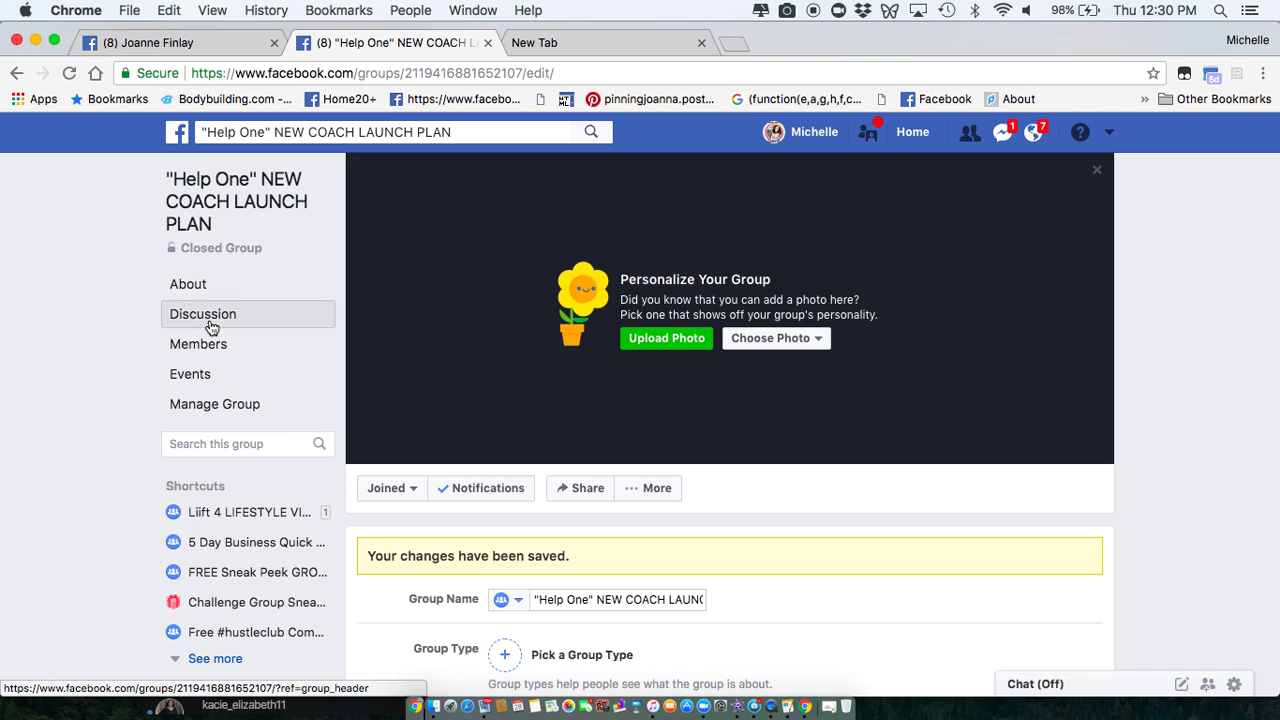
{"action": "scroll", "coordinate": [462, 323], "scroll_direction": "down", "scroll_amount": 3}
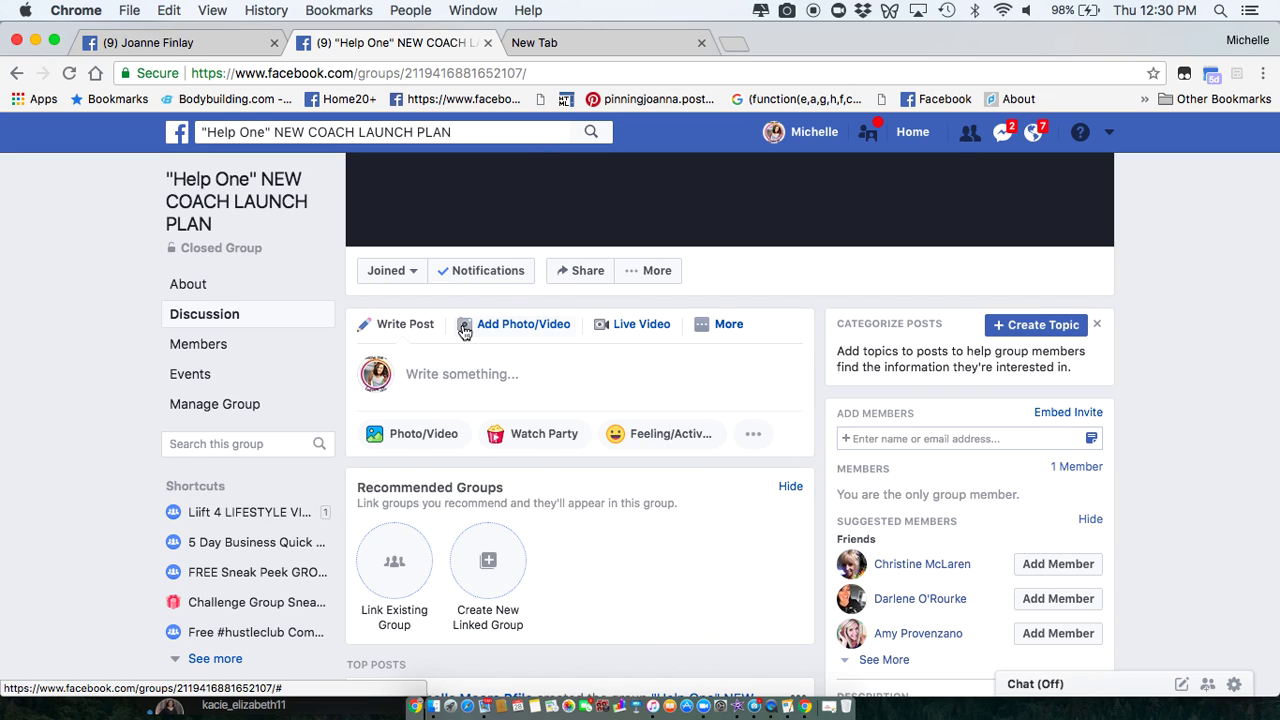
- Search Facebook for "free sneak peek group--join my community", open that group and copy its web address
{"action": "left_click", "coordinate": [522, 127]}
{"action": "key", "text": "BackSpace"}
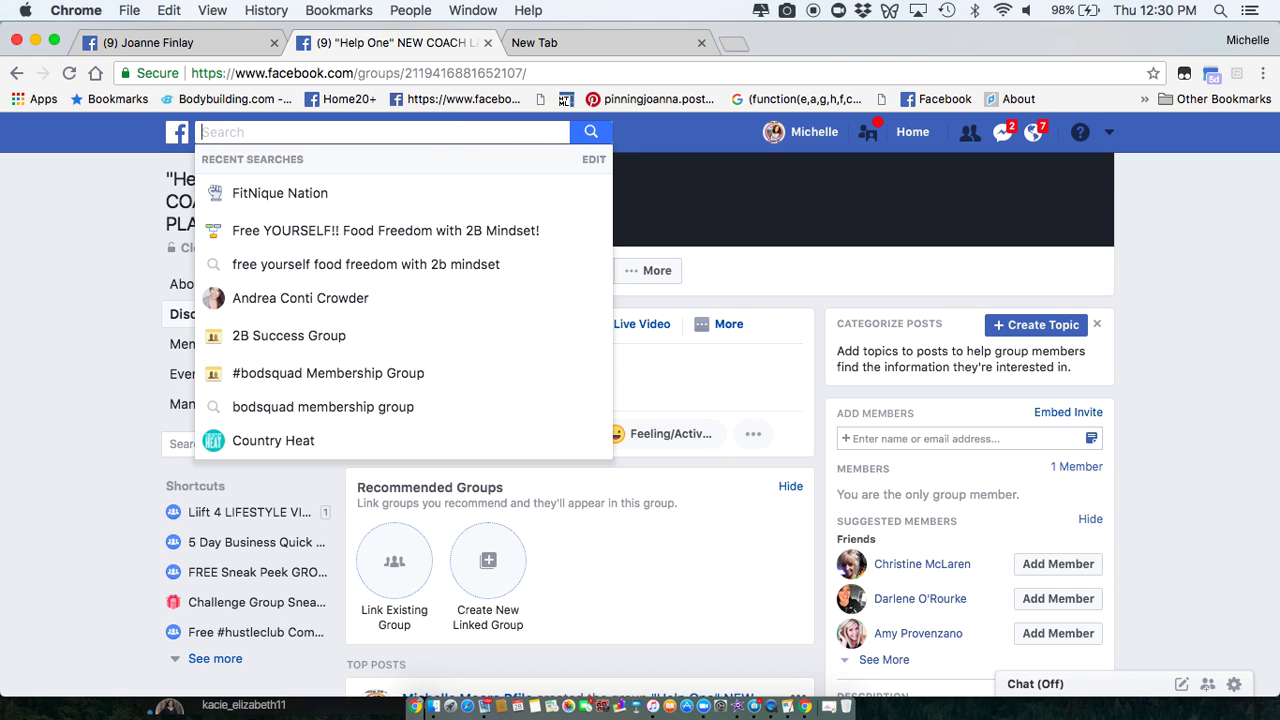
{"action": "type", "text": "free"}
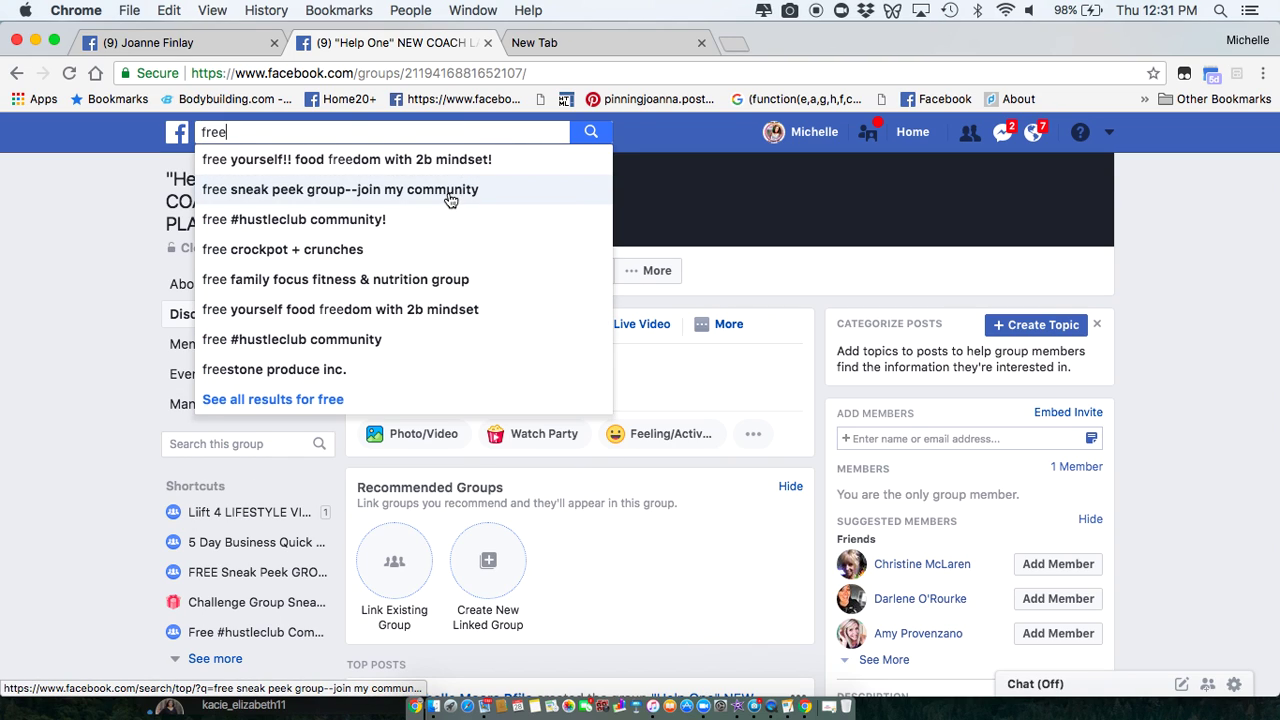
{"action": "left_click", "coordinate": [450, 200]}
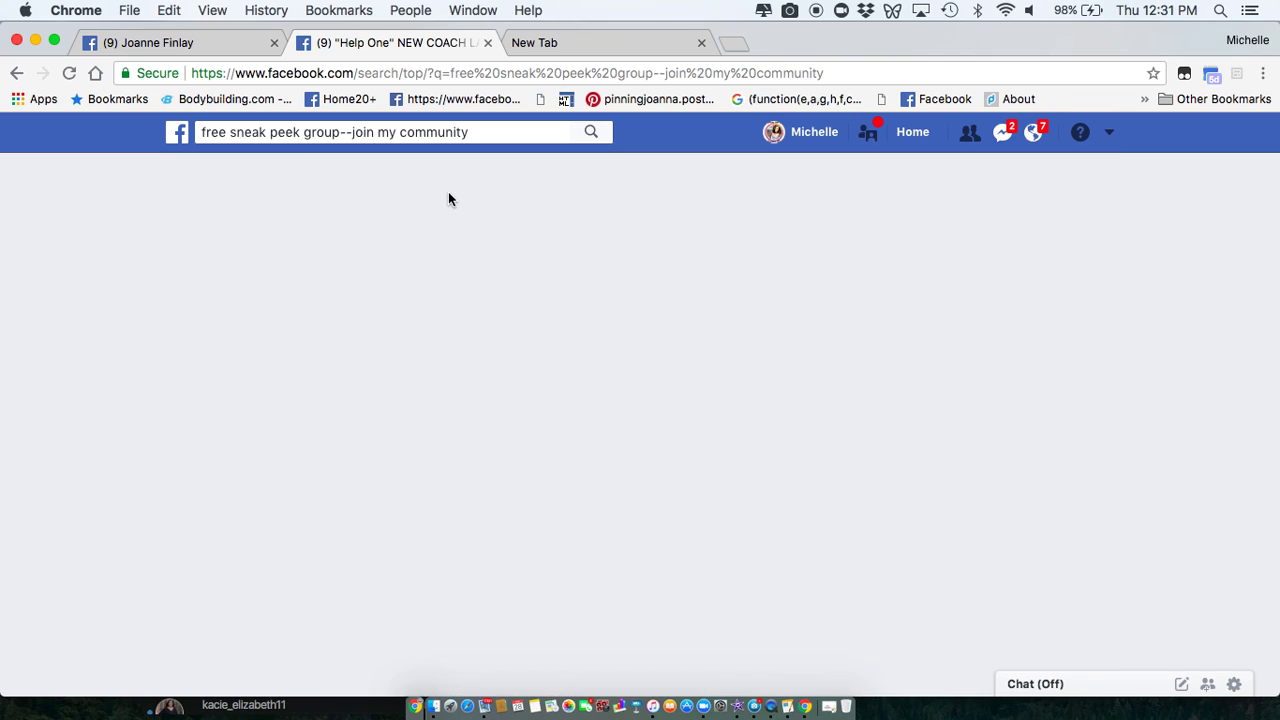
{"action": "left_click", "coordinate": [519, 269]}
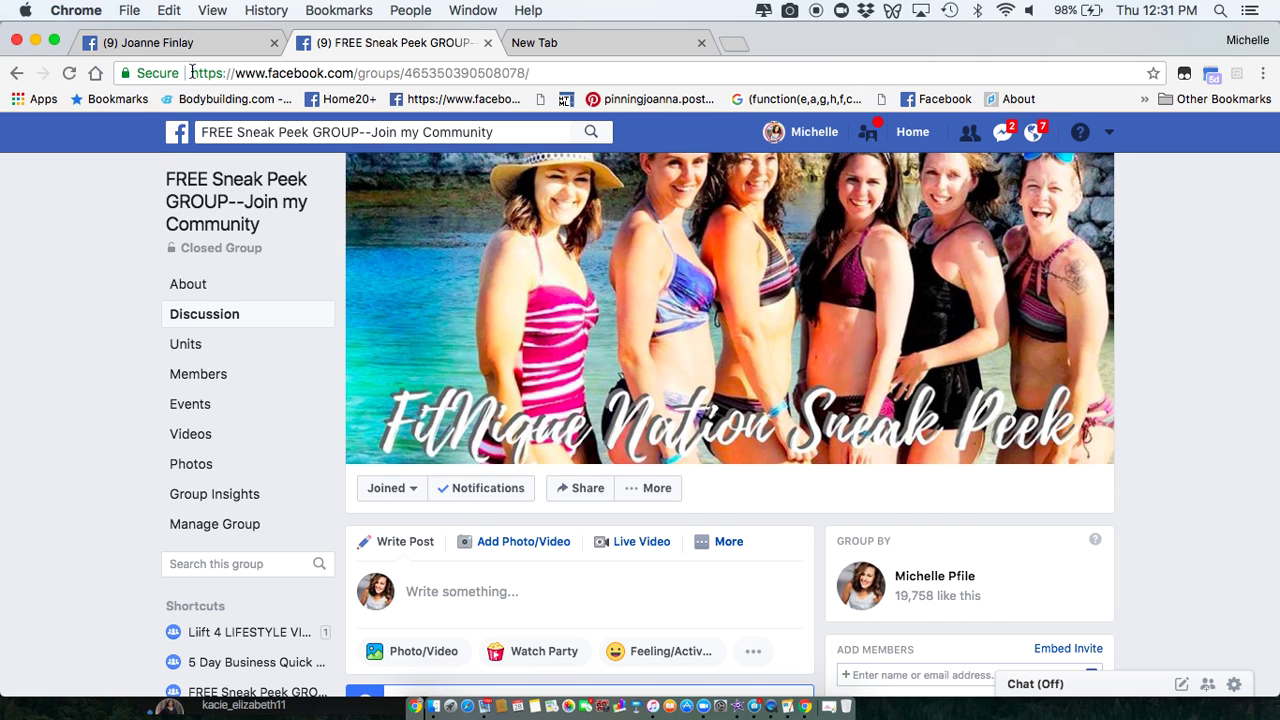
{"action": "left_click", "coordinate": [384, 74]}
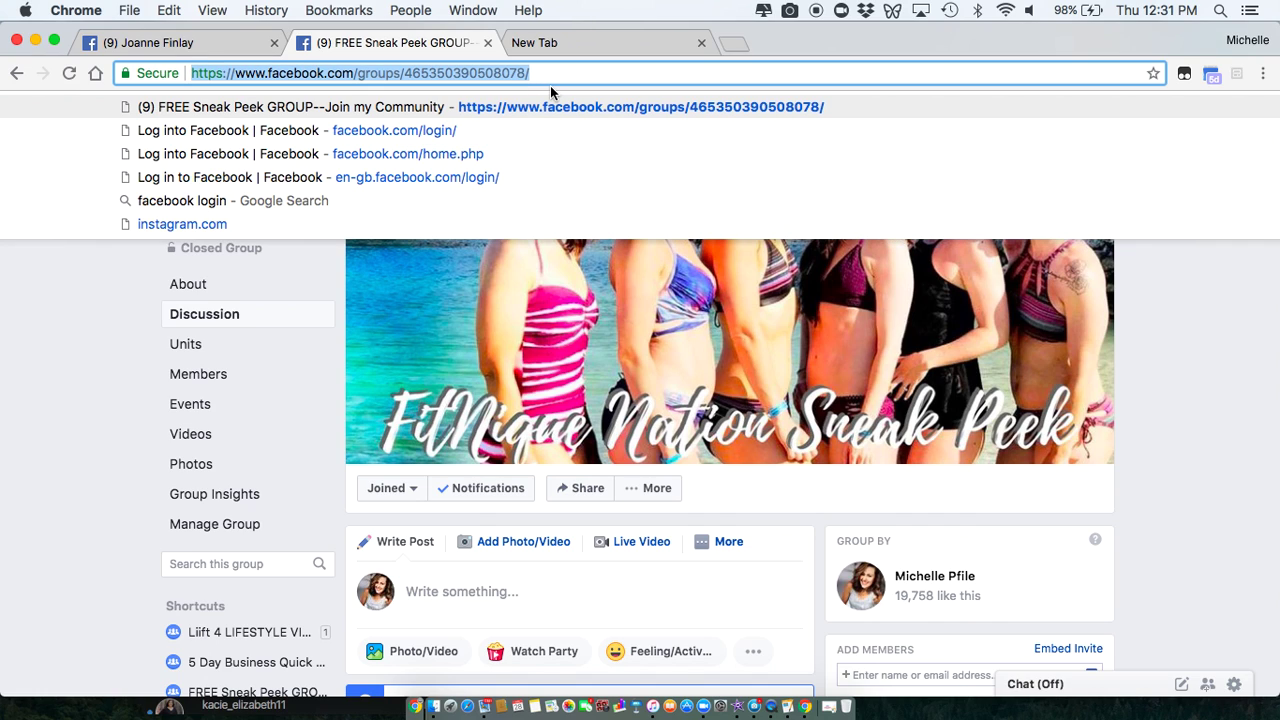
{"action": "key", "text": "super+c"}
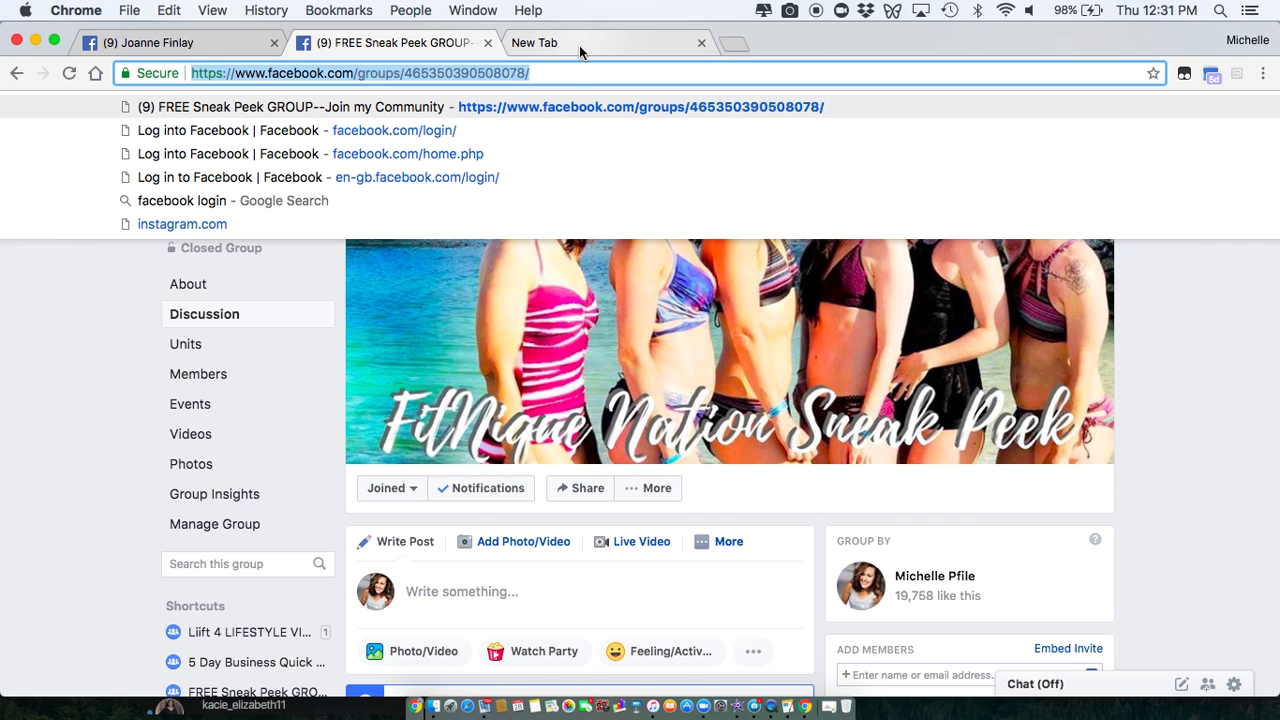
- Switch to the empty browser tab, load instagram.com and open the account's own profile
{"action": "left_click", "coordinate": [579, 45]}
{"action": "type", "text": "insta"}
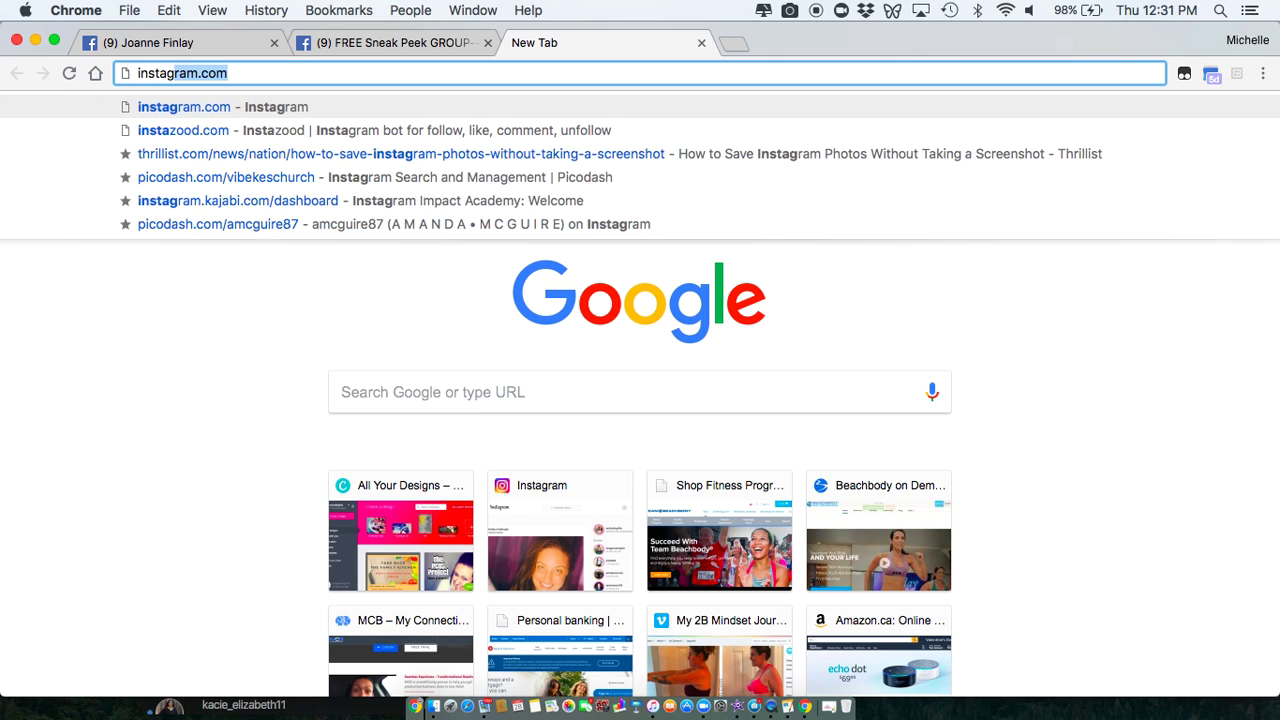
{"action": "type", "text": "gram"}
{"action": "key", "text": "Return"}
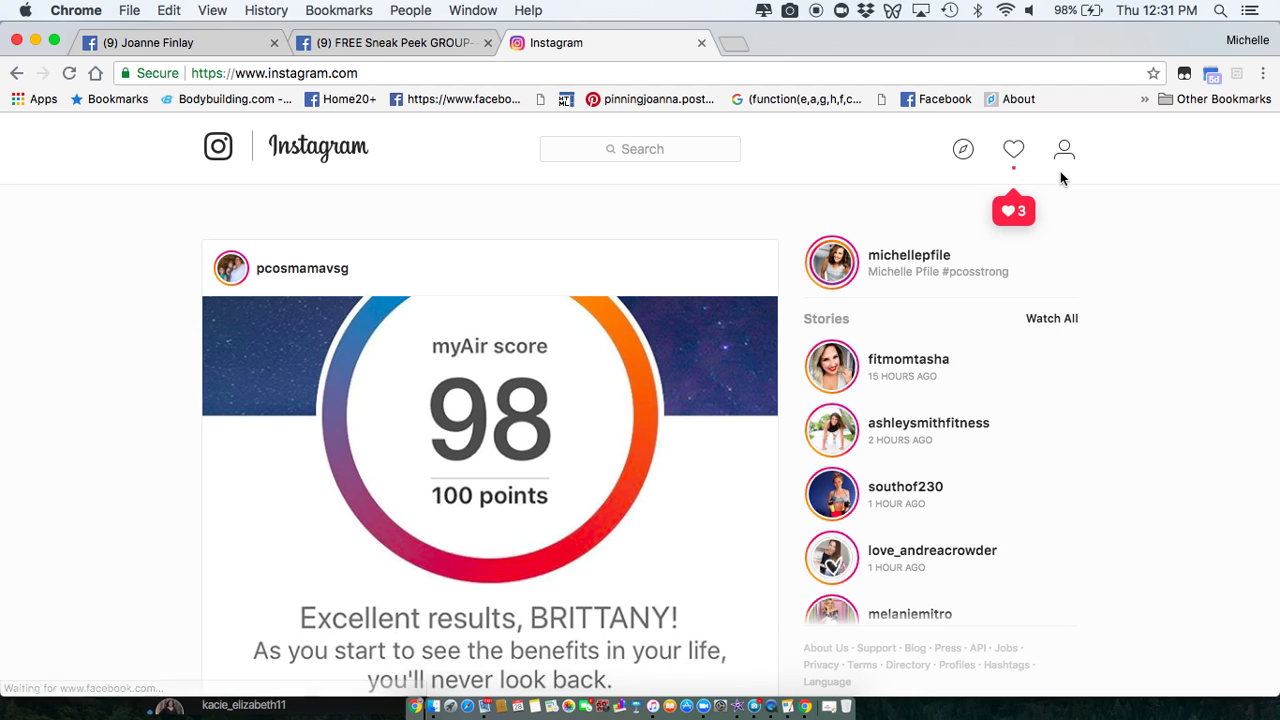
{"action": "left_click", "coordinate": [1066, 150]}
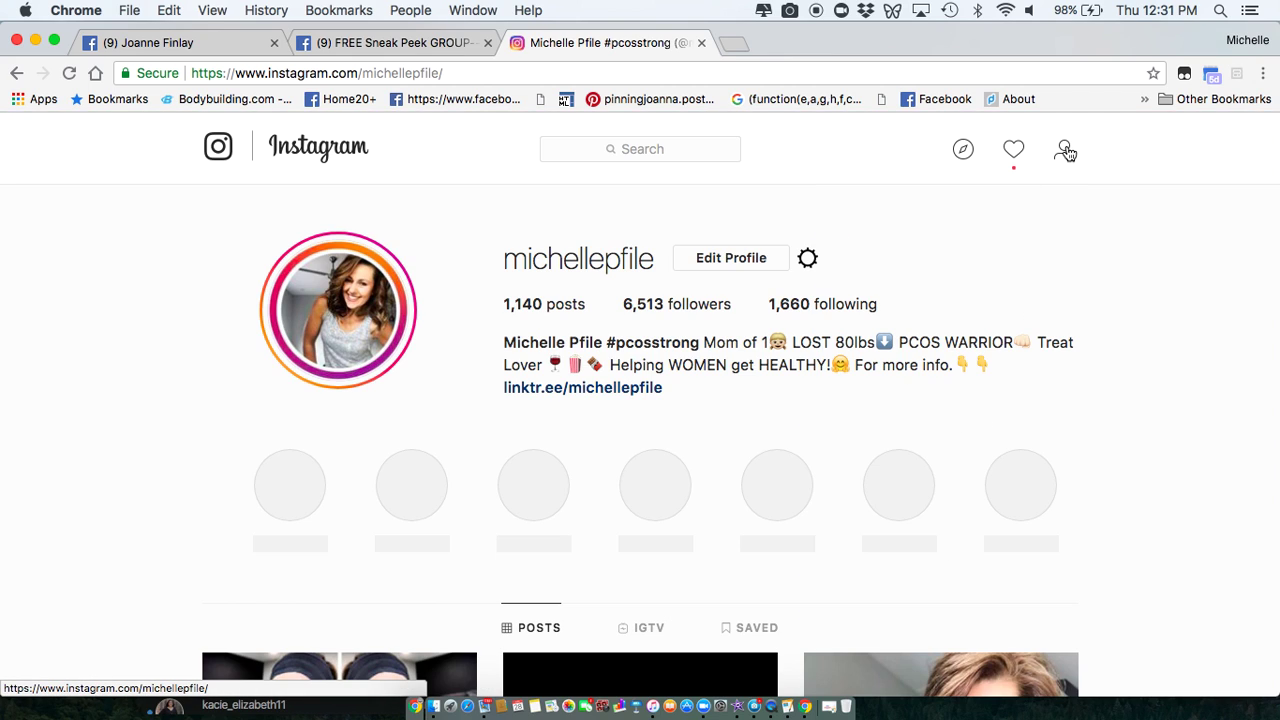
- View the Instagram profile's editing page, and open the Linktree link in the profile's bio
{"action": "left_click", "coordinate": [720, 262]}
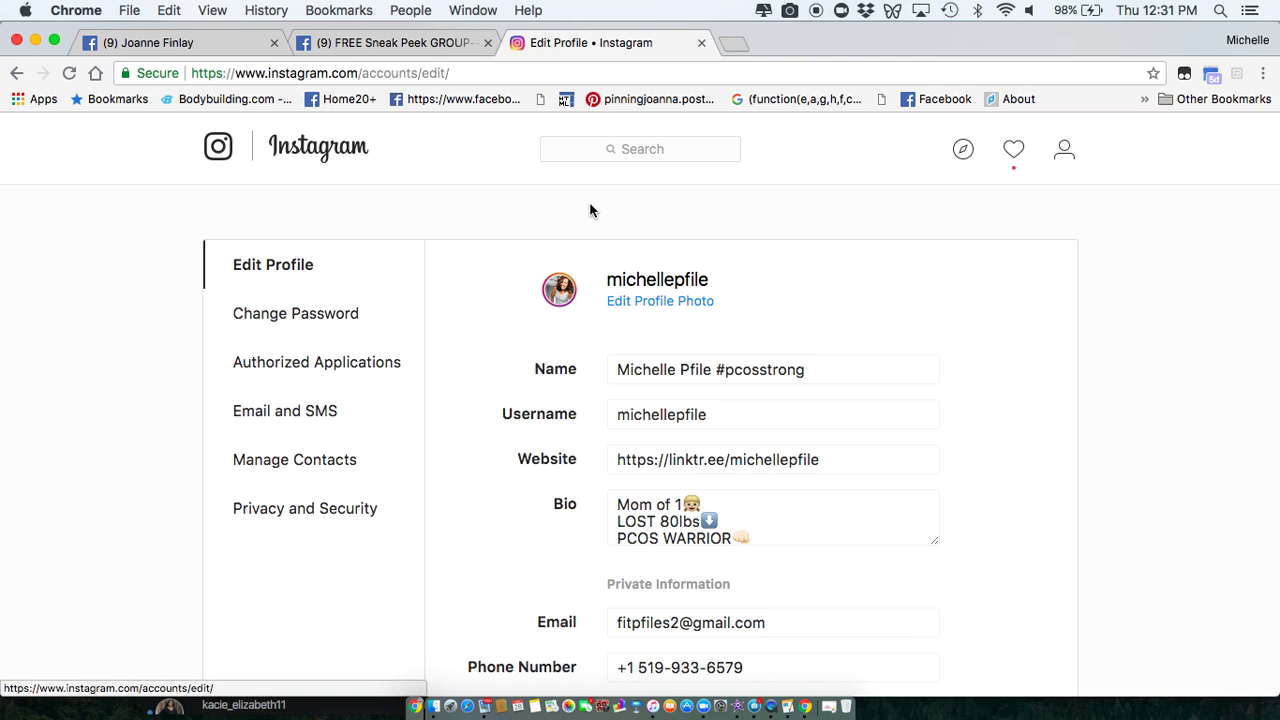
{"action": "left_click", "coordinate": [1064, 153]}
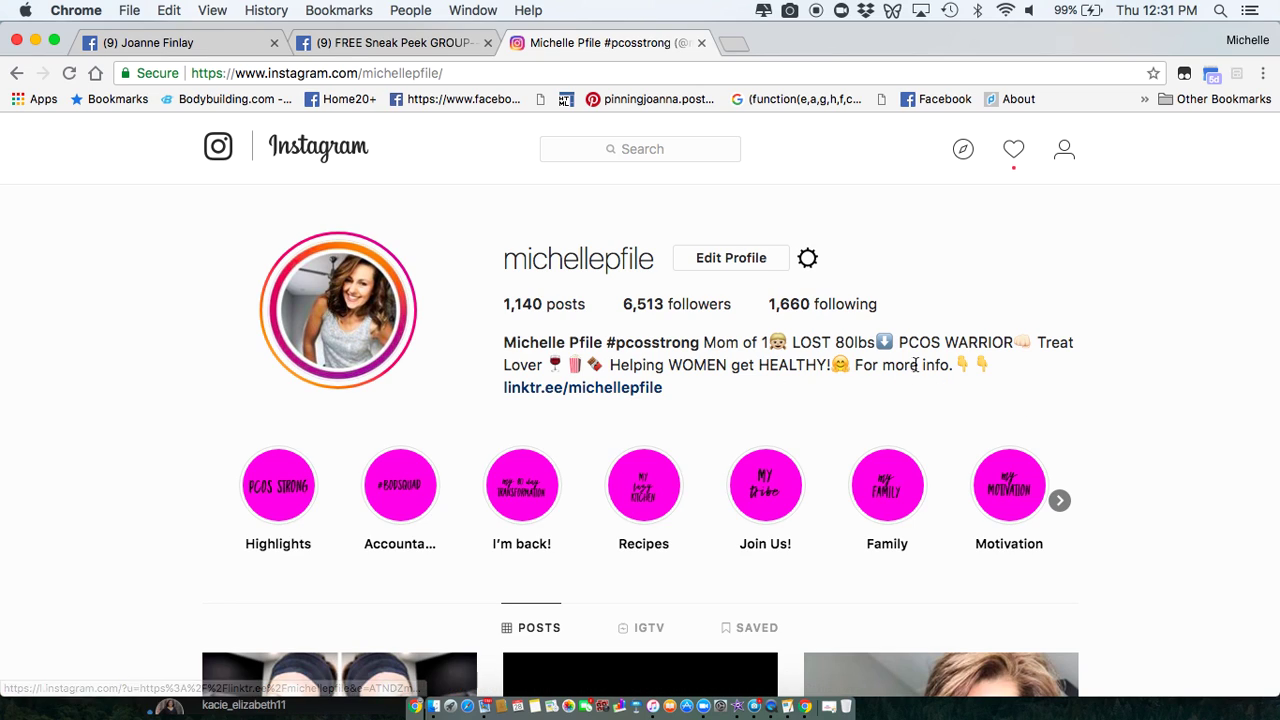
{"action": "left_click", "coordinate": [608, 392]}
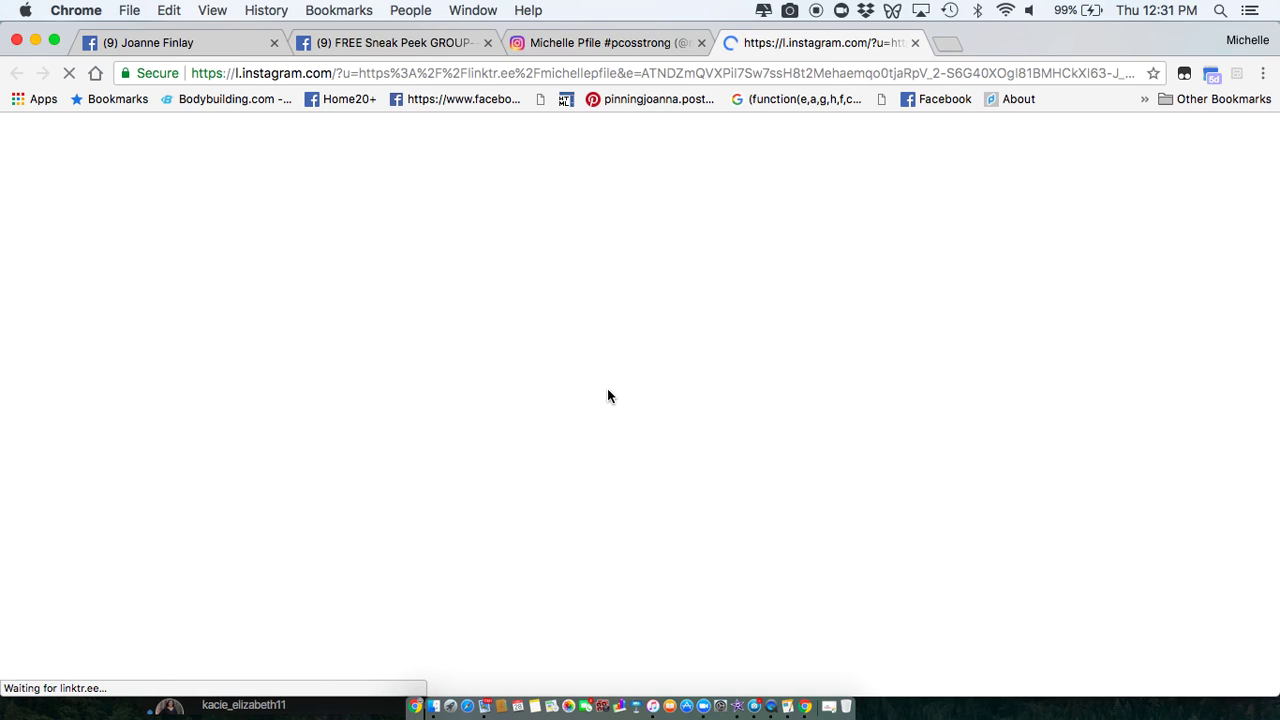